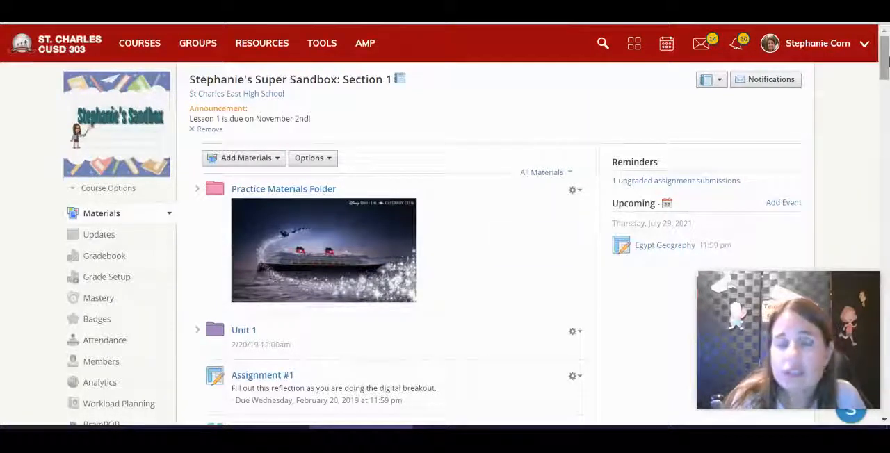
# Step: Add a new page to the course materials and title it "Header"
pyautogui.moveTo(887, 59)
pyautogui.mouseDown()
pyautogui.moveTo(886, 87)
pyautogui.moveTo(885, 55)
pyautogui.mouseUp()
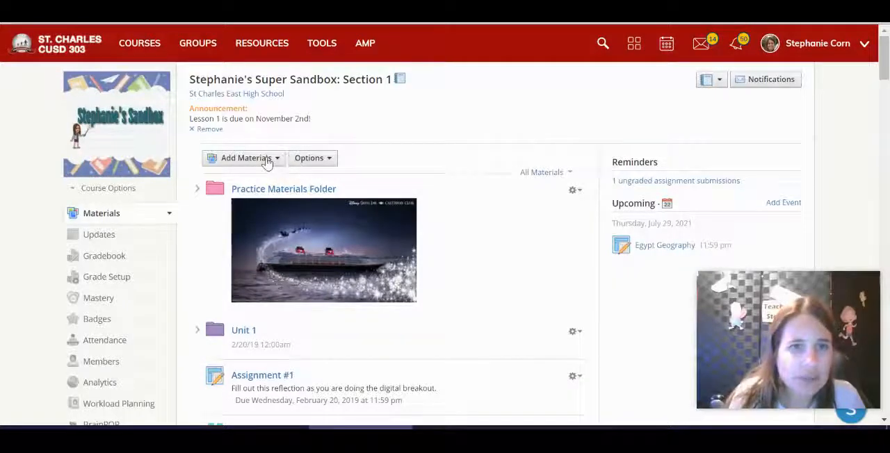
pyautogui.click(263, 160)
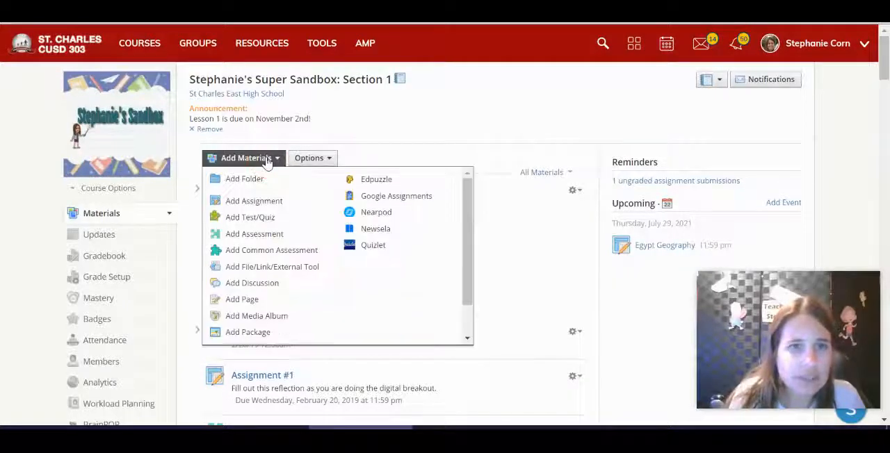
pyautogui.click(254, 300)
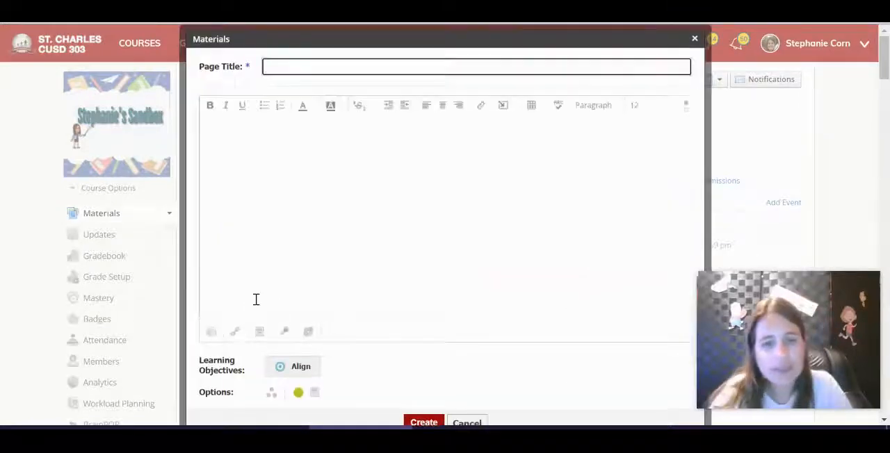
pyautogui.write('Heder')
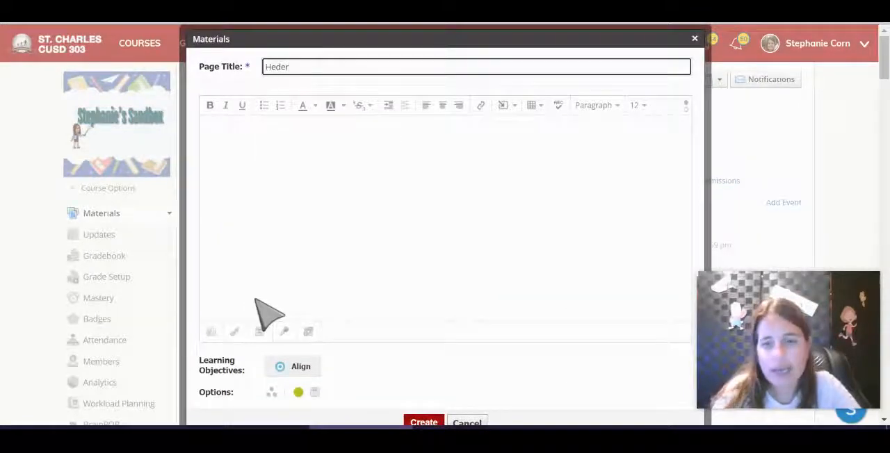
pyautogui.press('BackSpace')
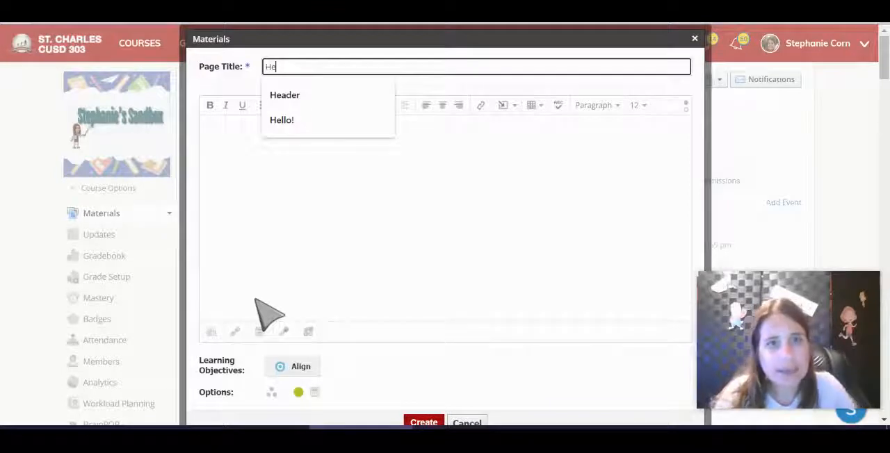
pyautogui.click(304, 100)
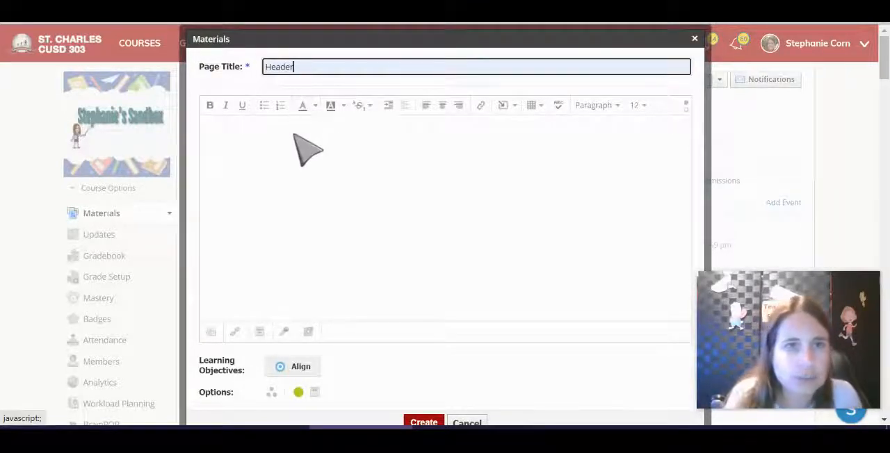
# Step: Insert a 5 x 2 table in the page body and enlarge it to nearly fill the editor's width
pyautogui.click(306, 152)
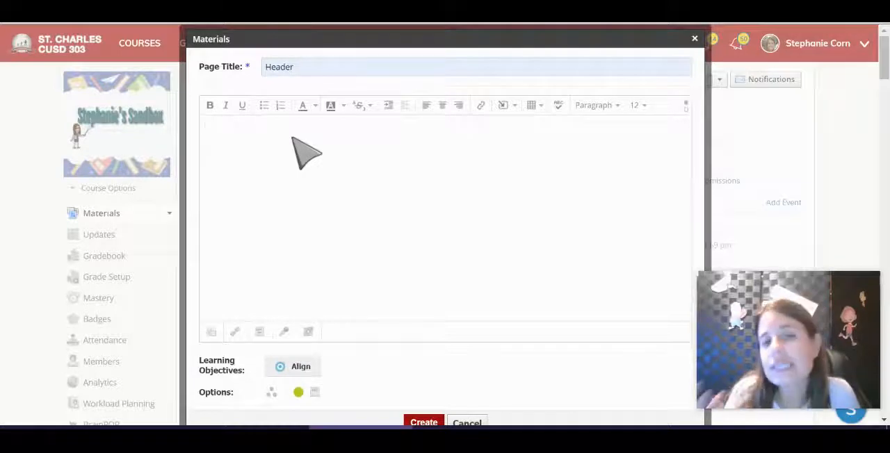
pyautogui.click(532, 110)
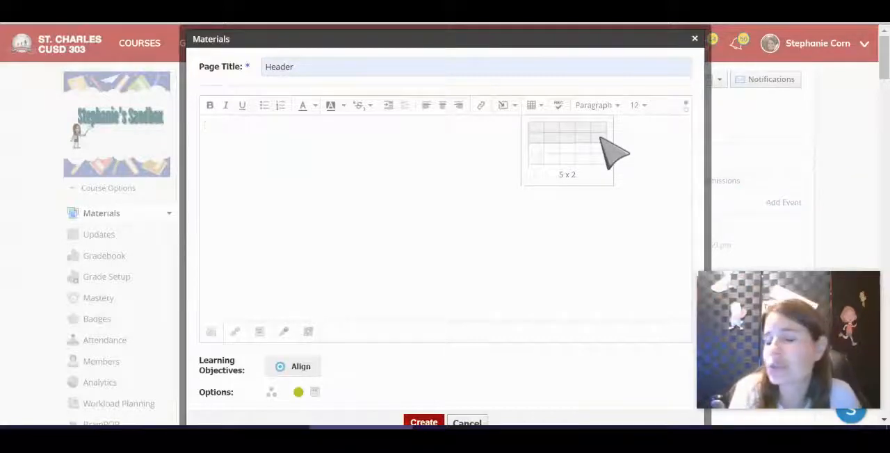
pyautogui.click(612, 152)
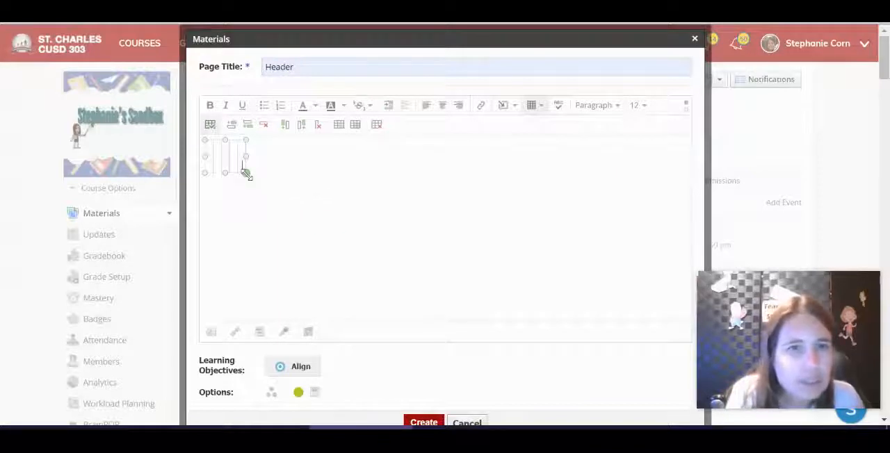
pyautogui.moveTo(246, 173); pyautogui.dragTo(728, 294)
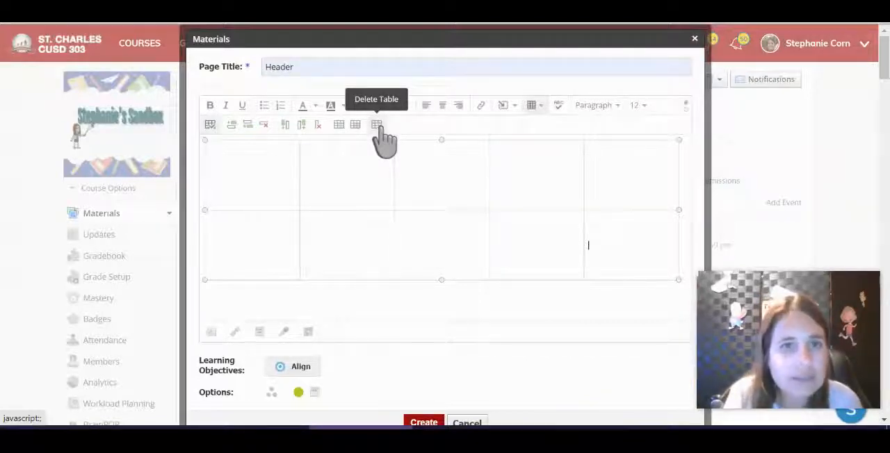
# Step: Merge the five cells of the table's first row into one cell
pyautogui.click(255, 174)
pyautogui.moveTo(255, 175); pyautogui.dragTo(604, 176)
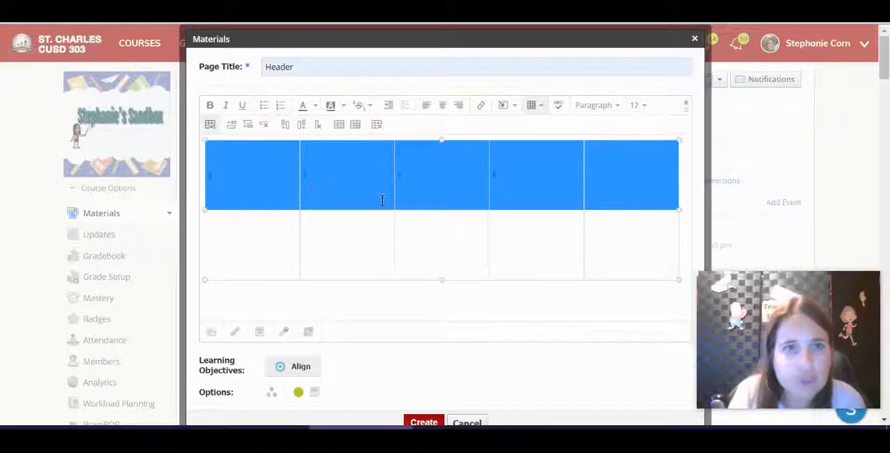
pyautogui.click(338, 126)
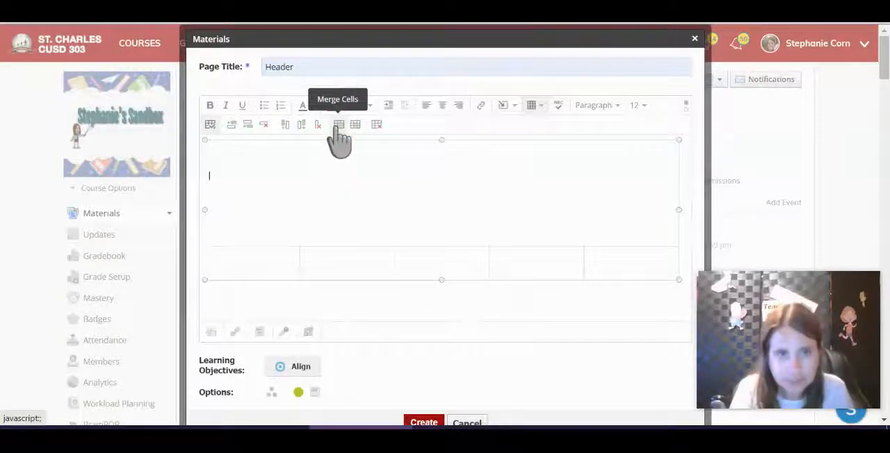
# Step: Enter the centred text "Welcome to Class! Please click the pictures below to enter that subject." in the merged cell
pyautogui.click(442, 107)
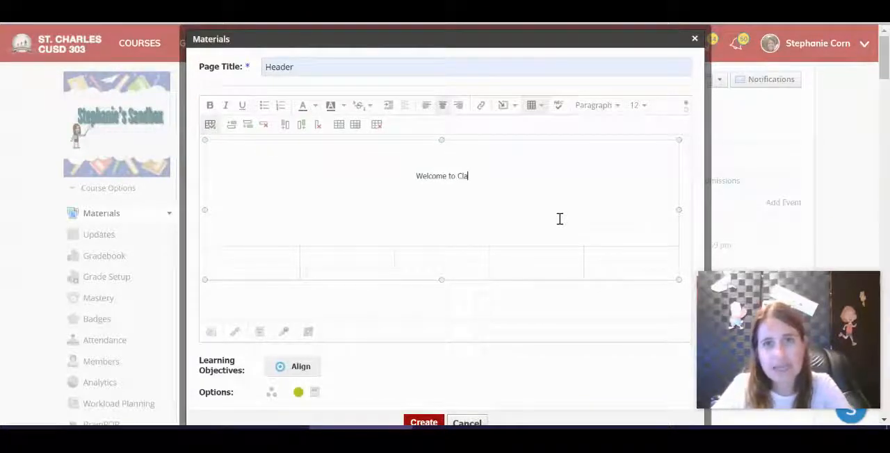
pyautogui.write('ss')
pyautogui.write('!  Pleas')
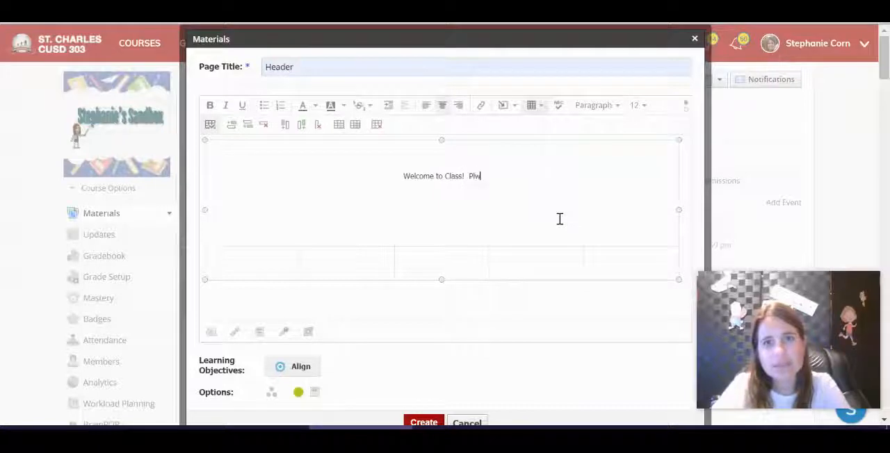
pyautogui.write('e')
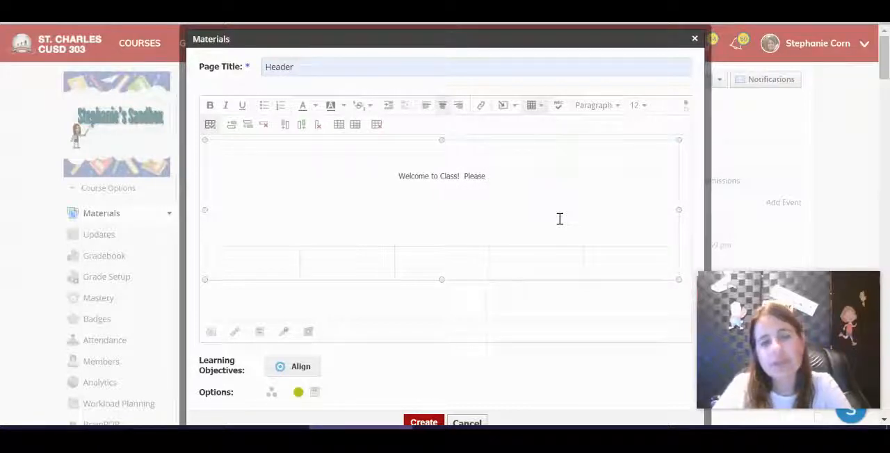
pyautogui.write(' click the ')
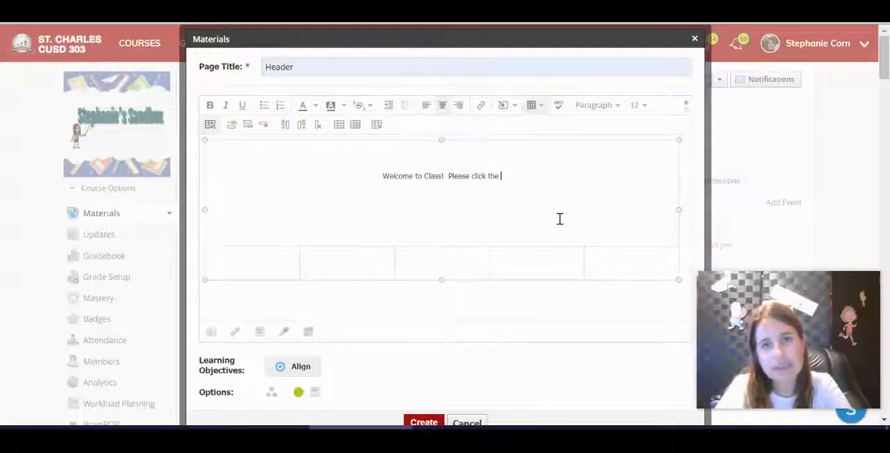
pyautogui.write('pcit')
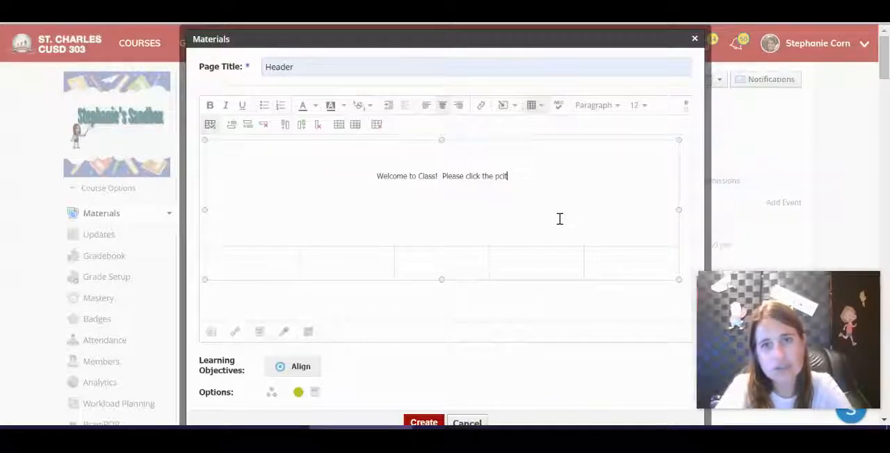
pyautogui.press('BackSpace')
pyautogui.write('ictu')
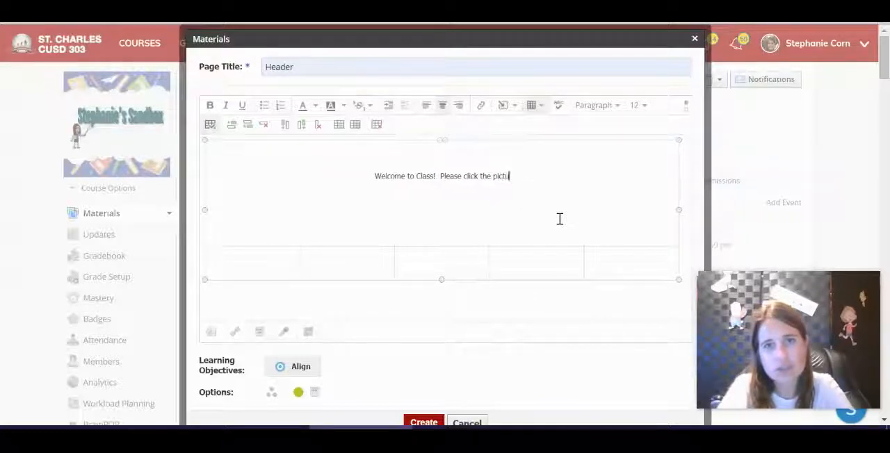
pyautogui.write('res below ')
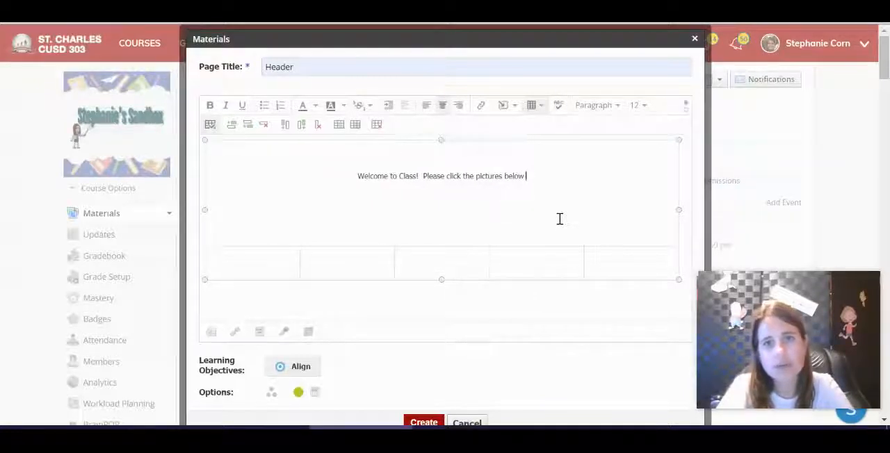
pyautogui.write('to enter that')
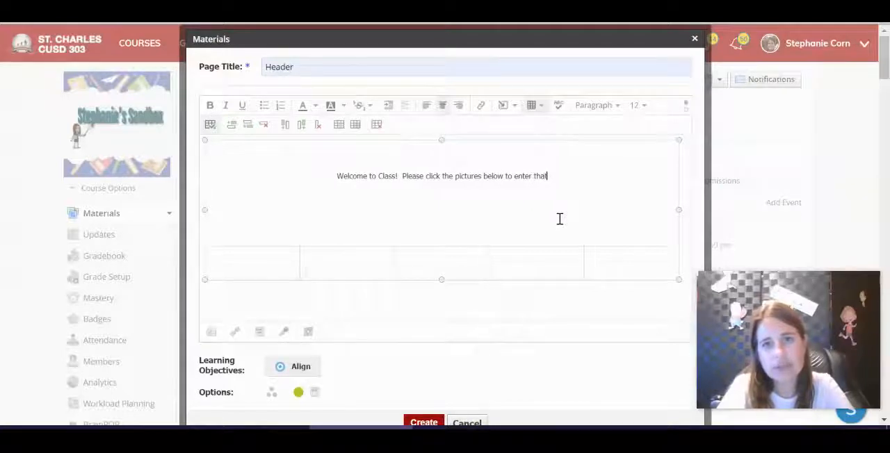
pyautogui.write(' subject.')
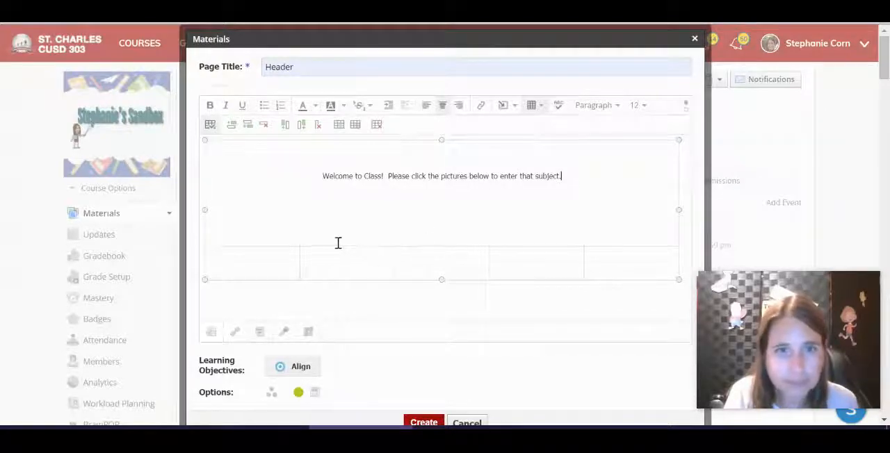
# Step: Upload the Science picture, file 1, into the first cell of the table's second row
pyautogui.click(238, 263)
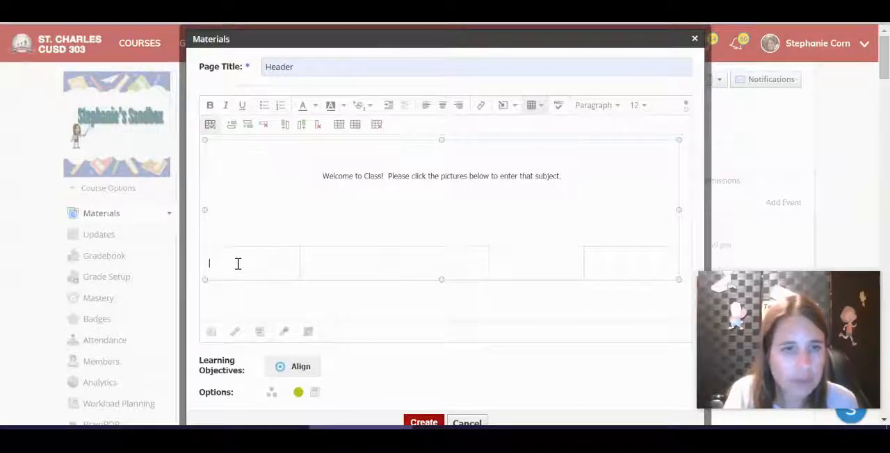
pyautogui.click(509, 114)
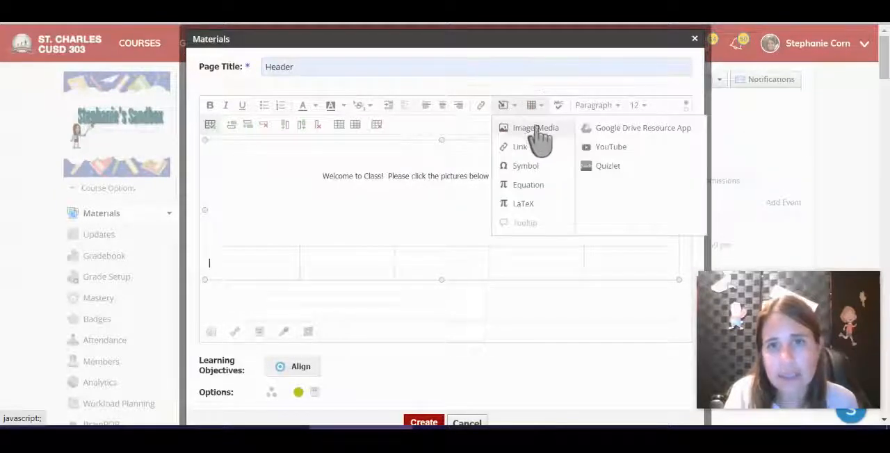
pyautogui.click(533, 130)
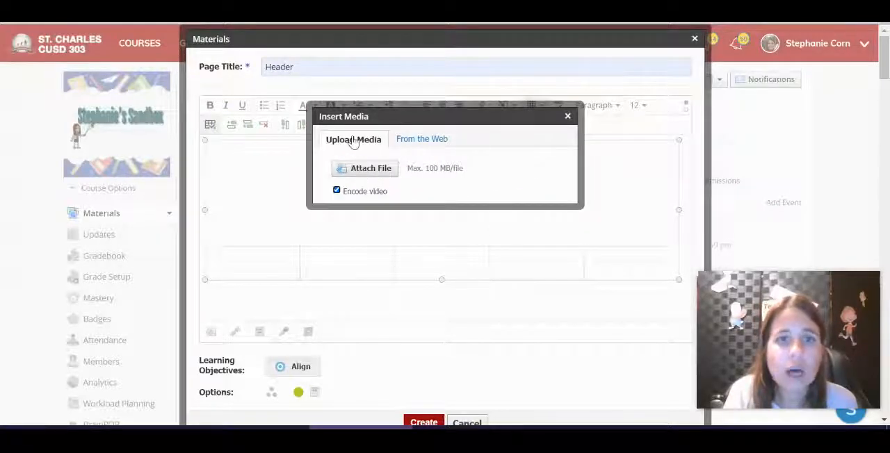
pyautogui.click(358, 171)
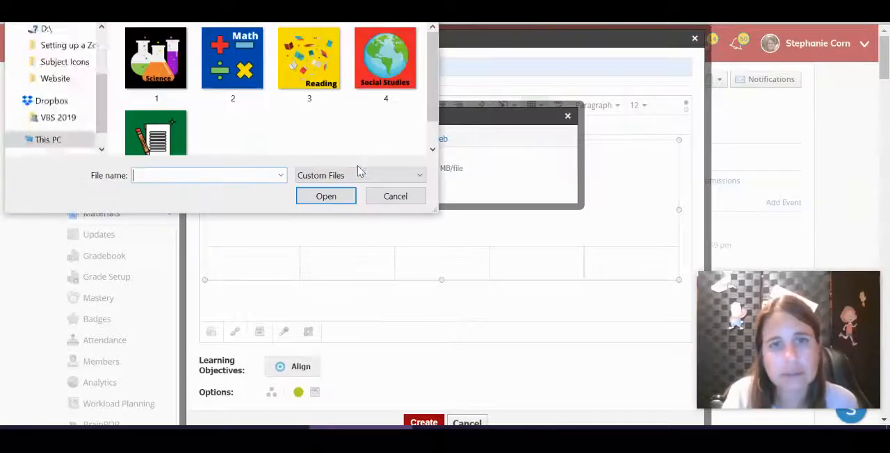
pyautogui.click(155, 58)
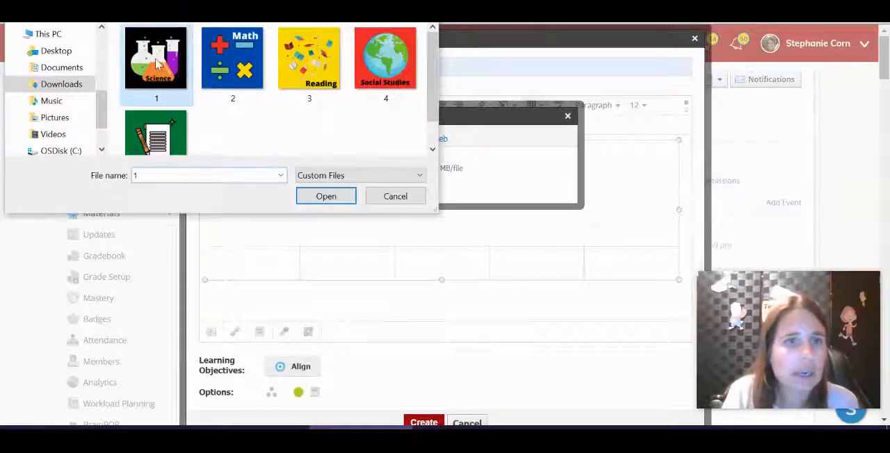
pyautogui.click(328, 197)
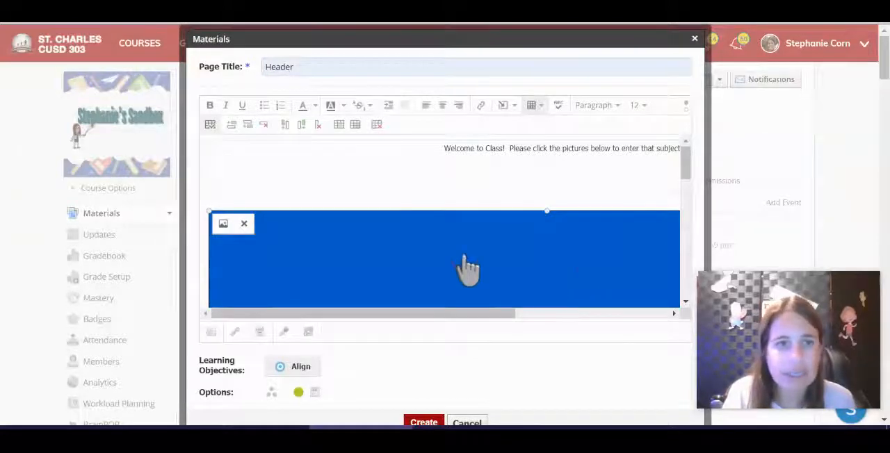
# Step: Set the Science picture's dimensions to 125 x 125
pyautogui.click(222, 225)
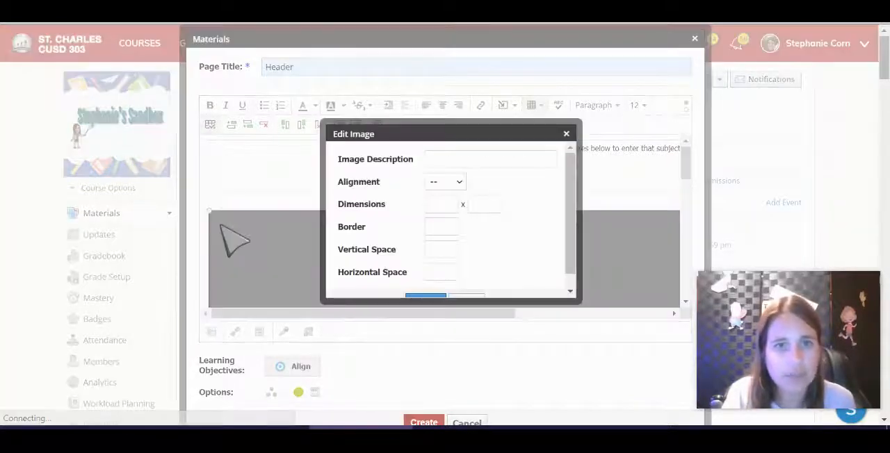
pyautogui.click(439, 204)
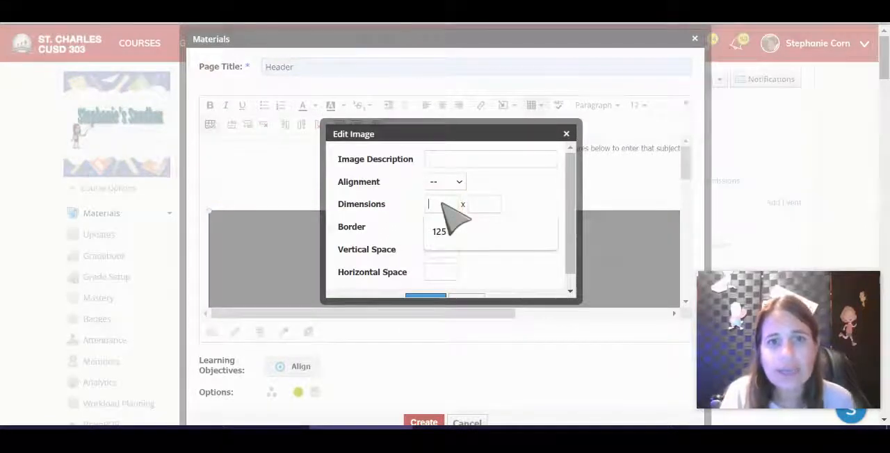
pyautogui.click(448, 231)
pyautogui.click(483, 204)
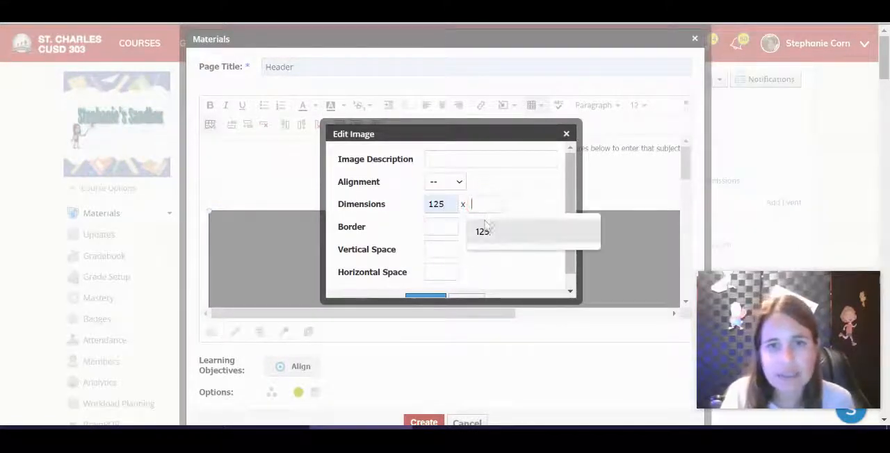
pyautogui.click(483, 232)
pyautogui.click(422, 298)
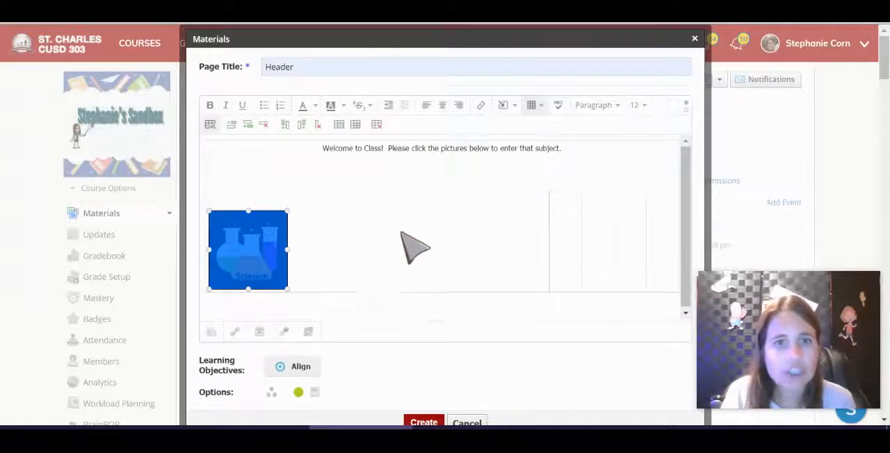
# Step: Upload the Math picture, file 2, into the second cell of the table's second row
pyautogui.click(569, 235)
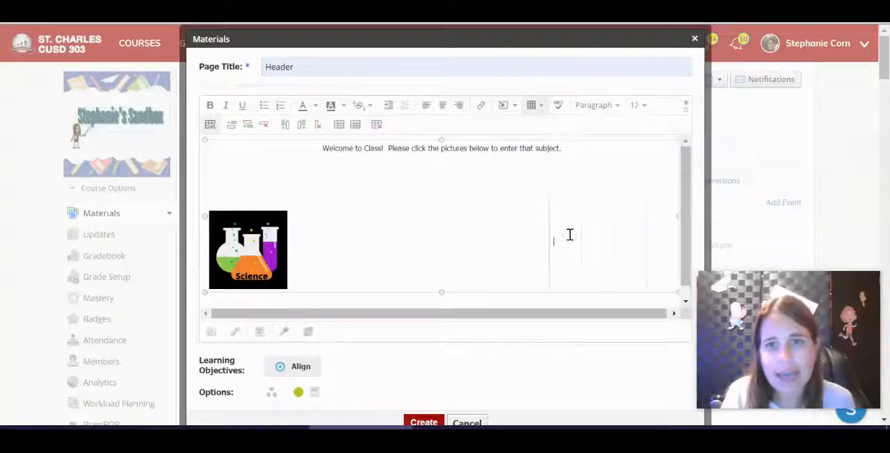
pyautogui.click(503, 106)
pyautogui.click(518, 130)
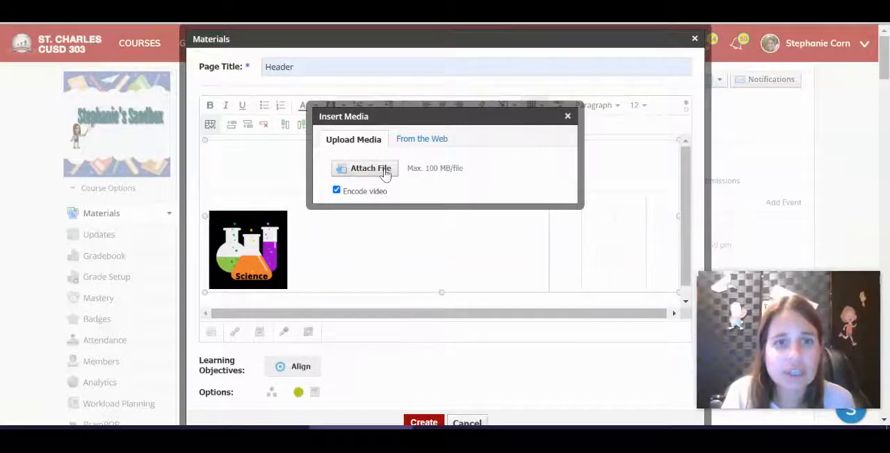
pyautogui.click(388, 173)
pyautogui.doubleClick(237, 60)
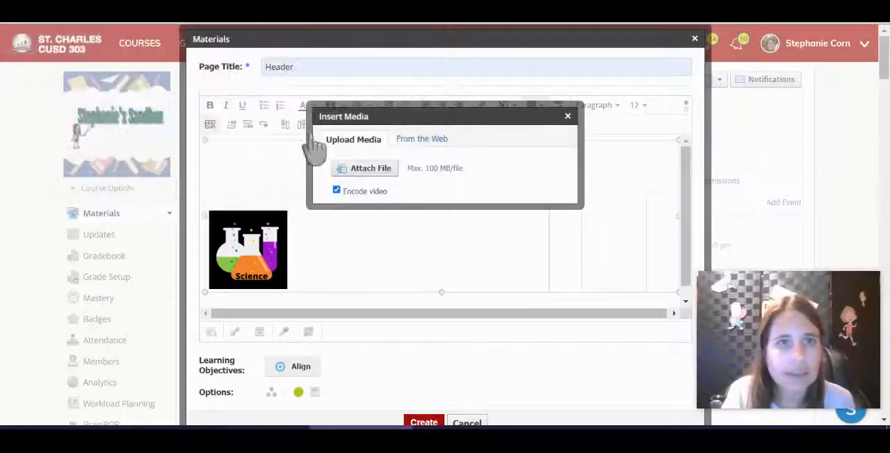
pyautogui.click(477, 274)
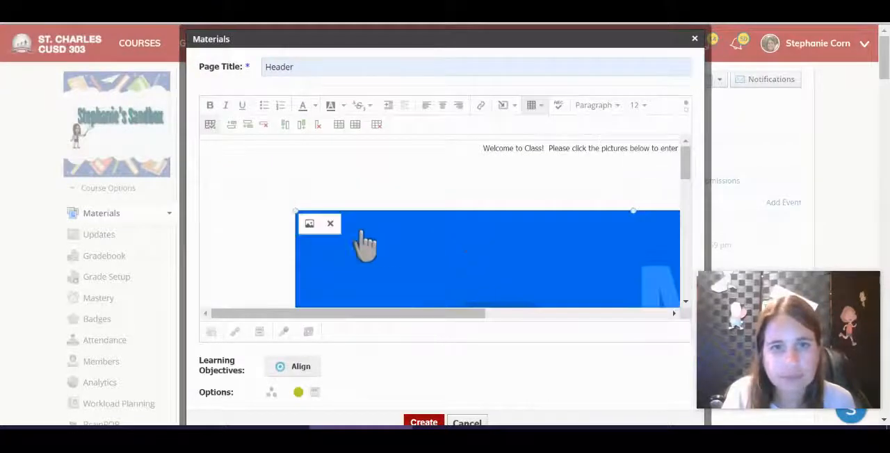
# Step: Set the Math picture's dimensions to 125 x 125
pyautogui.click(310, 225)
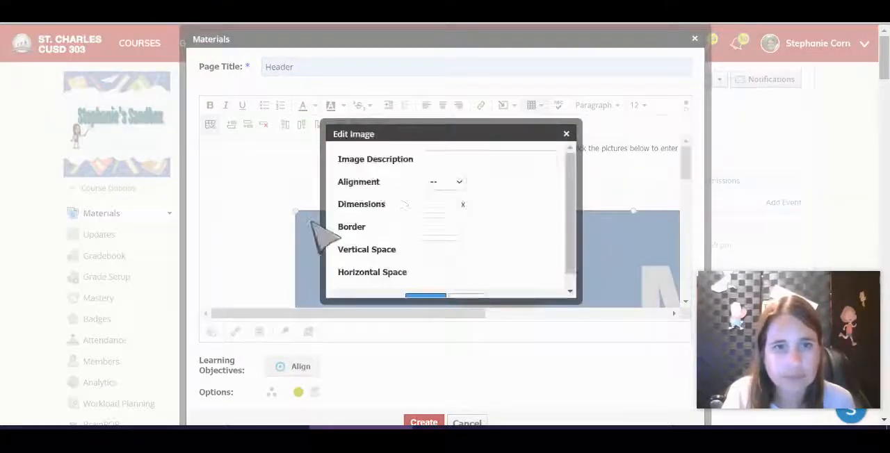
pyautogui.click(446, 204)
pyautogui.click(451, 232)
pyautogui.click(487, 206)
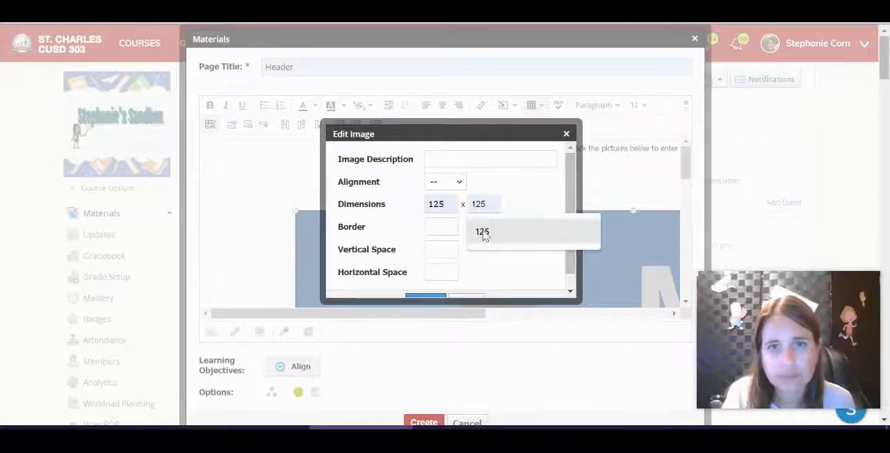
pyautogui.click(480, 232)
pyautogui.click(427, 297)
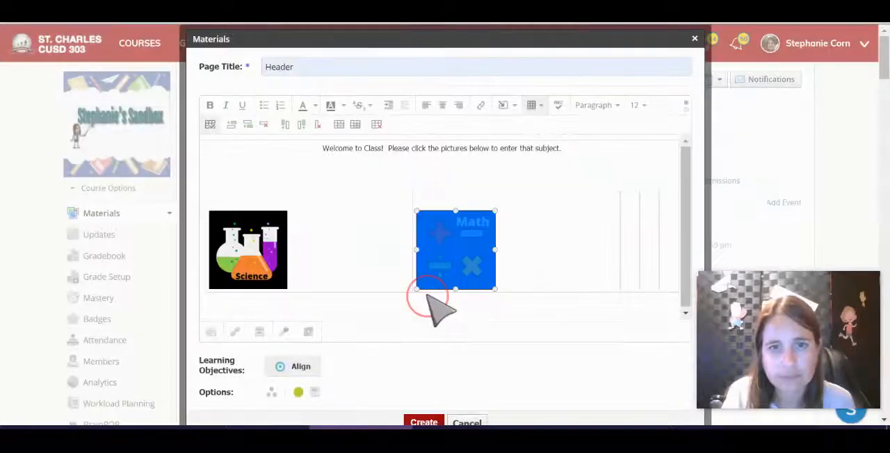
# Step: Center each of the five subject pictures, Science, Math, Reading, Social Studies and Writing, within its table cell
pyautogui.click(631, 183)
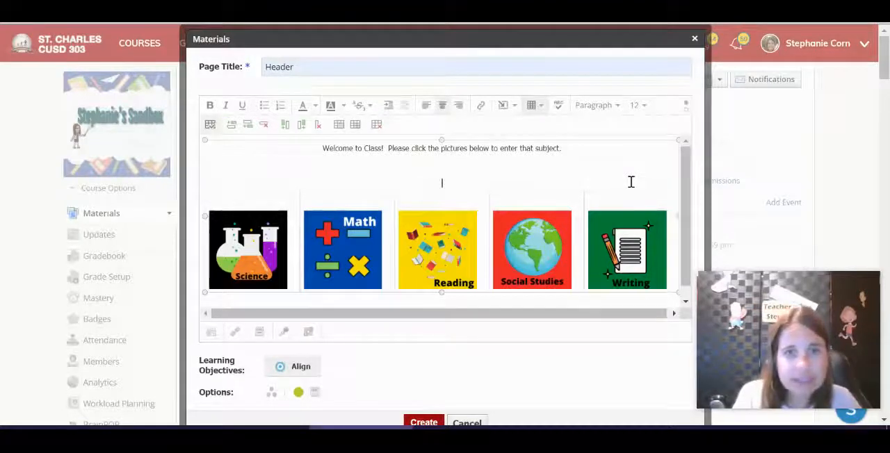
pyautogui.click(261, 247)
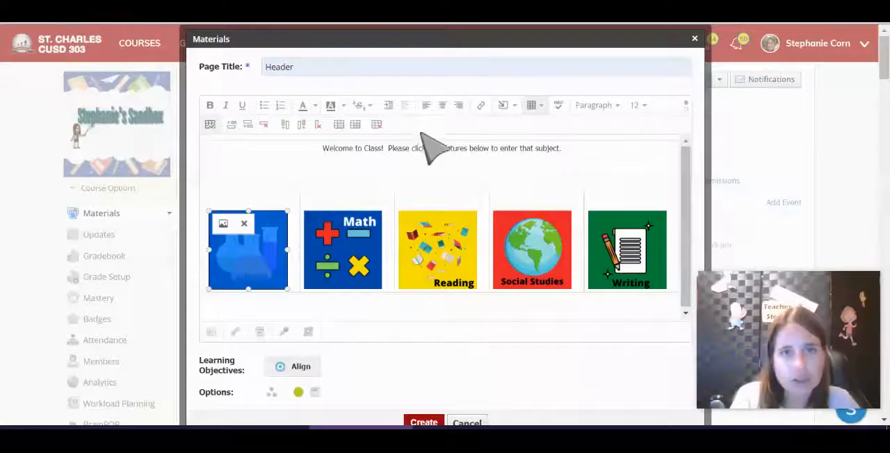
pyautogui.click(441, 106)
pyautogui.click(349, 245)
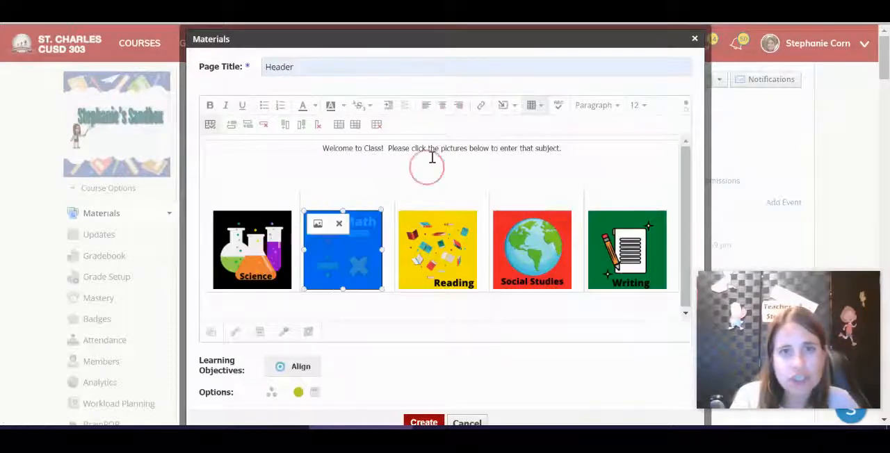
pyautogui.click(442, 106)
pyautogui.click(438, 247)
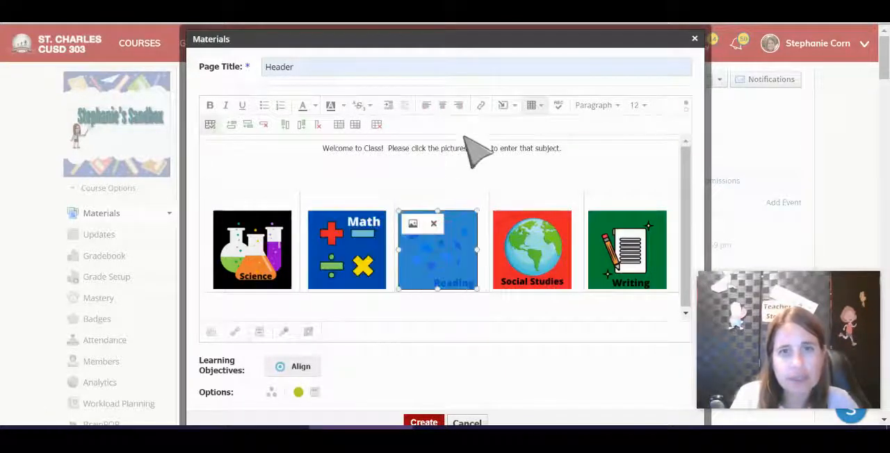
pyautogui.click(441, 110)
pyautogui.click(532, 249)
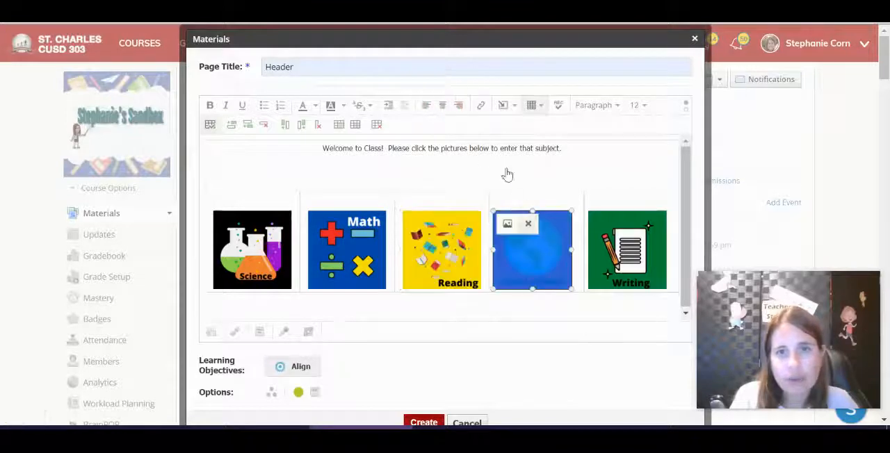
pyautogui.click(441, 107)
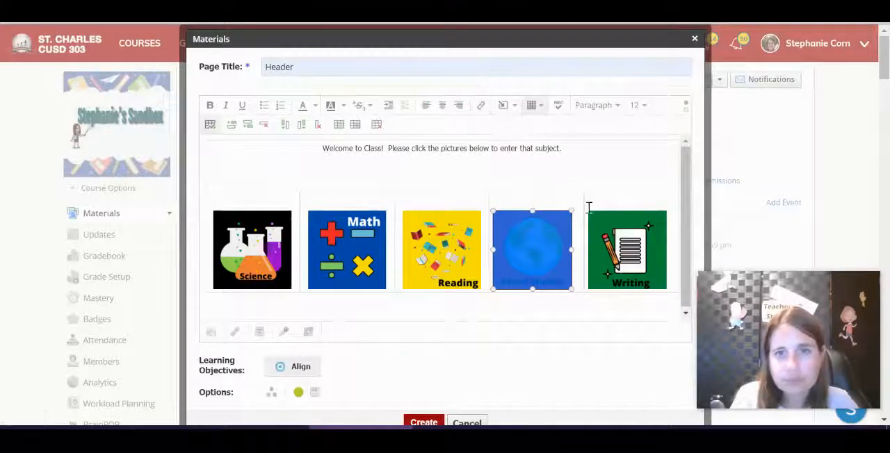
pyautogui.click(449, 108)
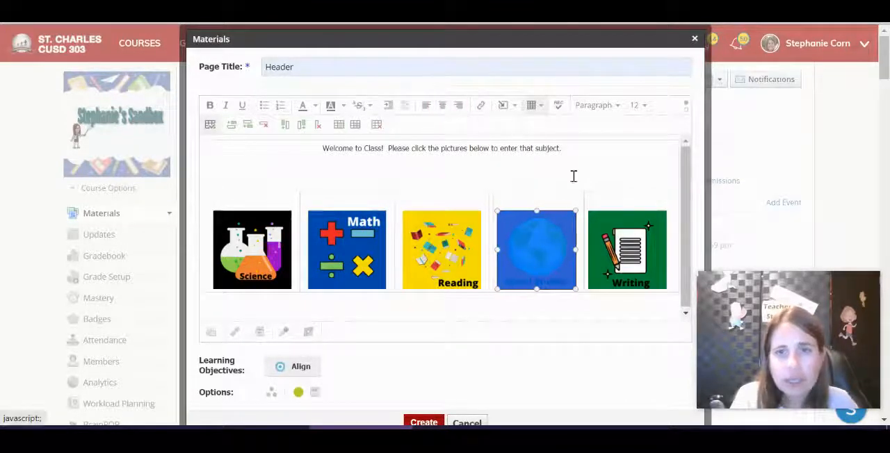
pyautogui.click(636, 254)
pyautogui.click(442, 108)
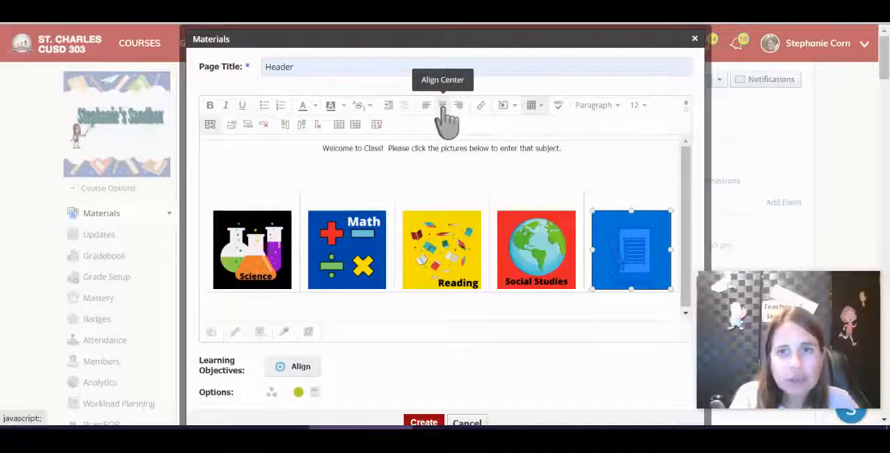
# Step: Format the welcome message in the merged cell with font size 24 and the Heading 1 style
pyautogui.click(584, 171)
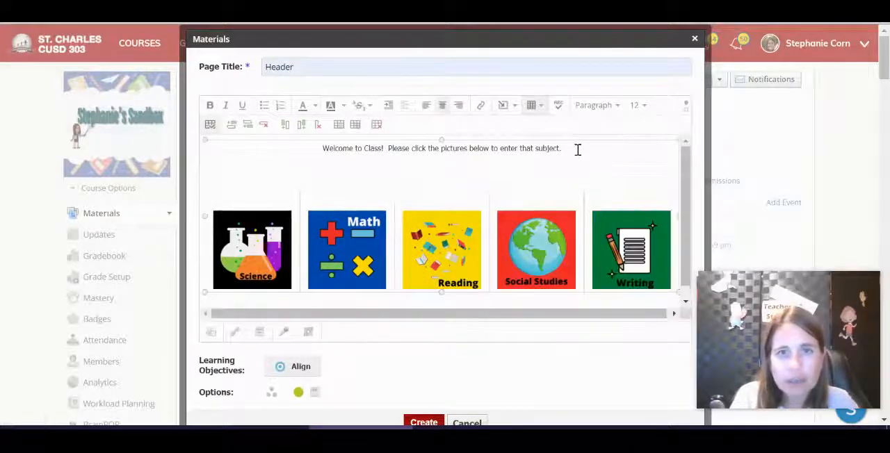
pyautogui.moveTo(577, 150); pyautogui.dragTo(321, 147)
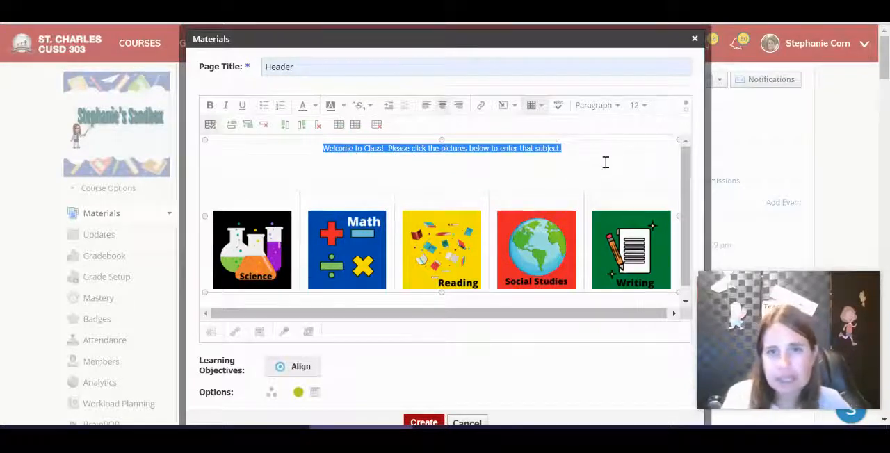
pyautogui.click(640, 115)
pyautogui.click(640, 114)
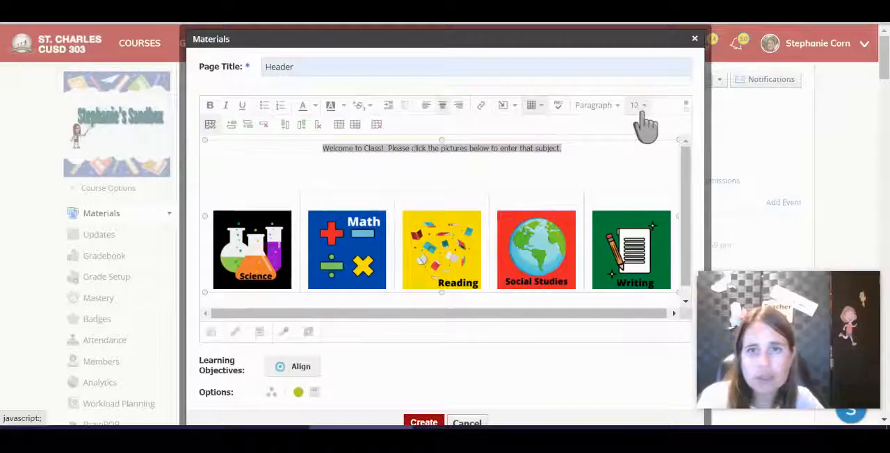
pyautogui.click(642, 115)
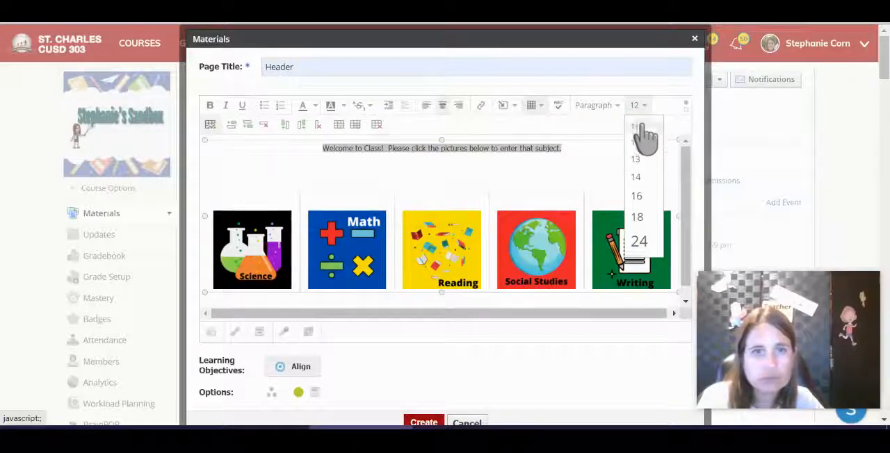
pyautogui.click(647, 241)
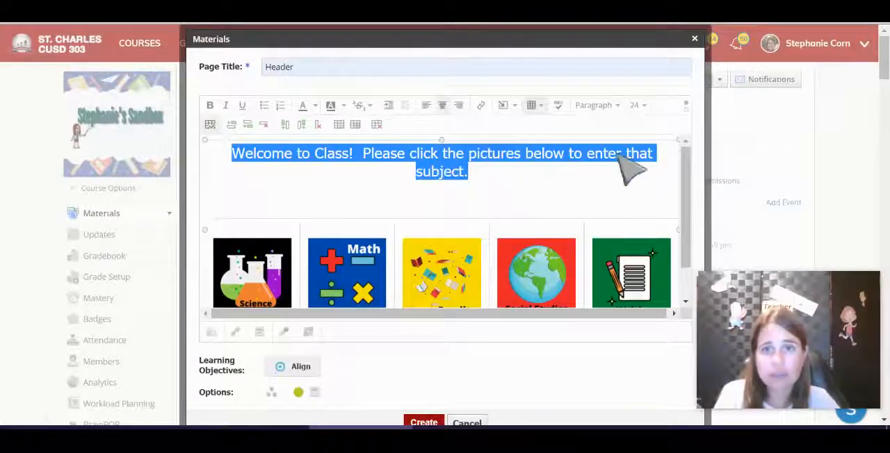
pyautogui.click(597, 105)
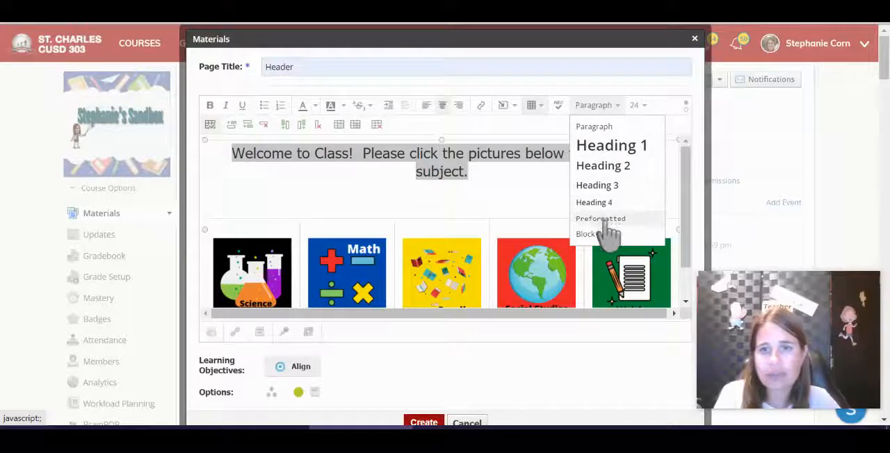
pyautogui.click(610, 148)
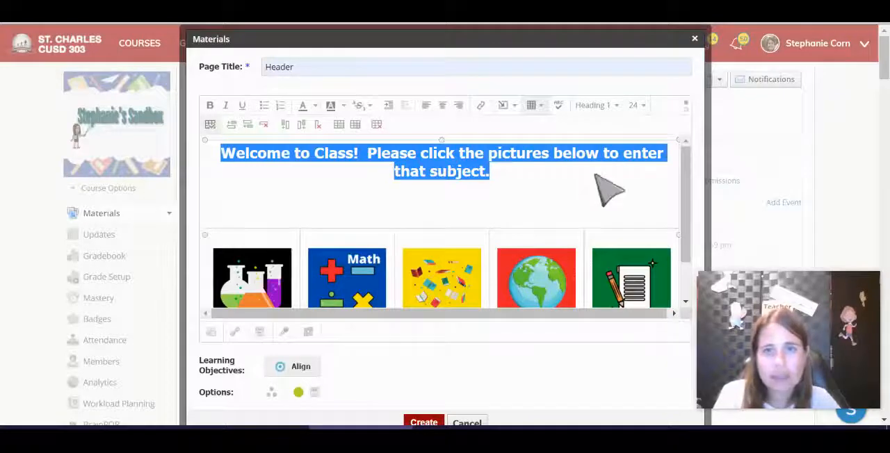
# Step: Try font size 18 on the welcome message and return it to size 24
pyautogui.click(634, 107)
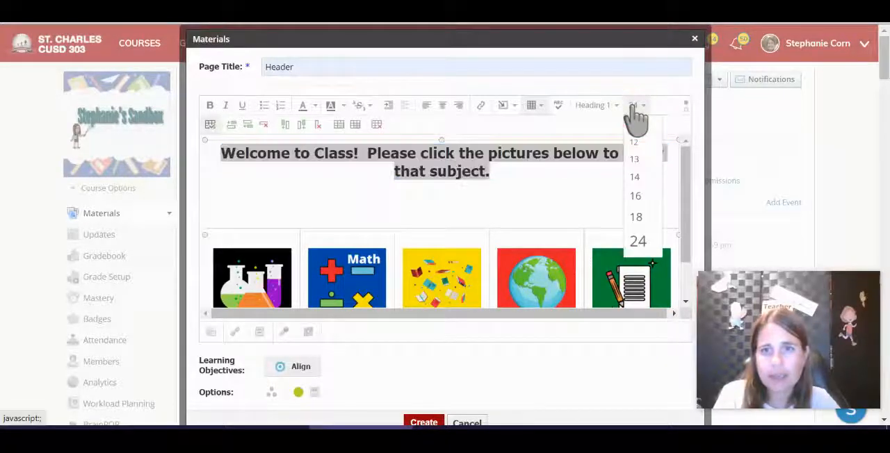
pyautogui.click(648, 215)
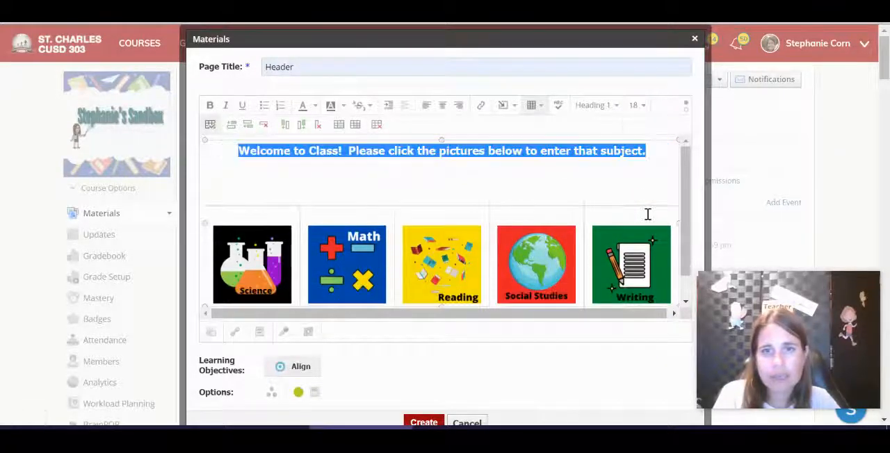
pyautogui.click(635, 110)
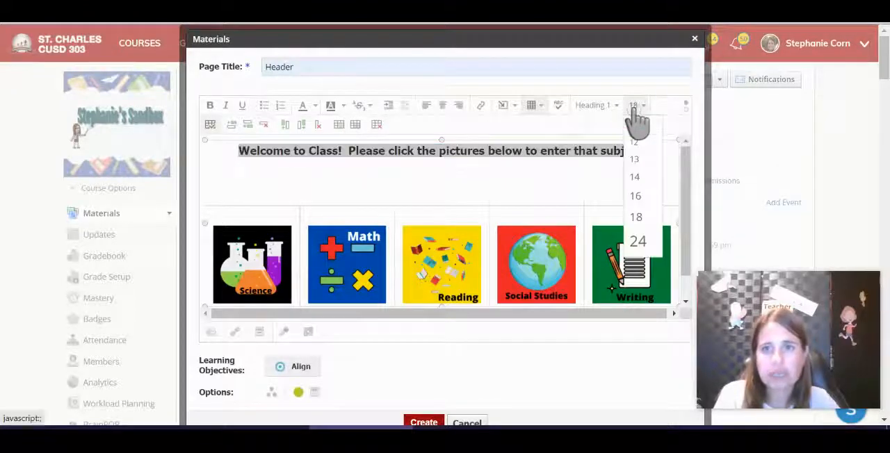
pyautogui.click(647, 241)
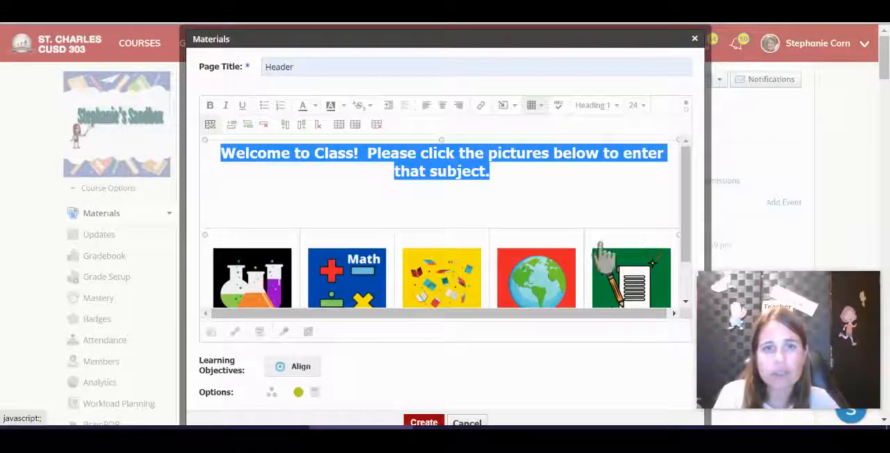
# Step: Split the message into two lines after "Welcome to Class!" and remove the blank lines below it
pyautogui.click(369, 154)
pyautogui.press('Return')
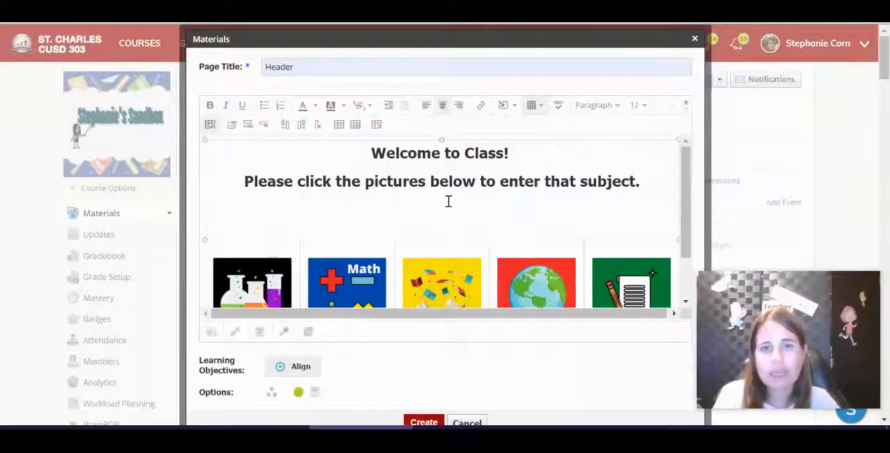
pyautogui.press('BackSpace')
pyautogui.press('BackSpace')
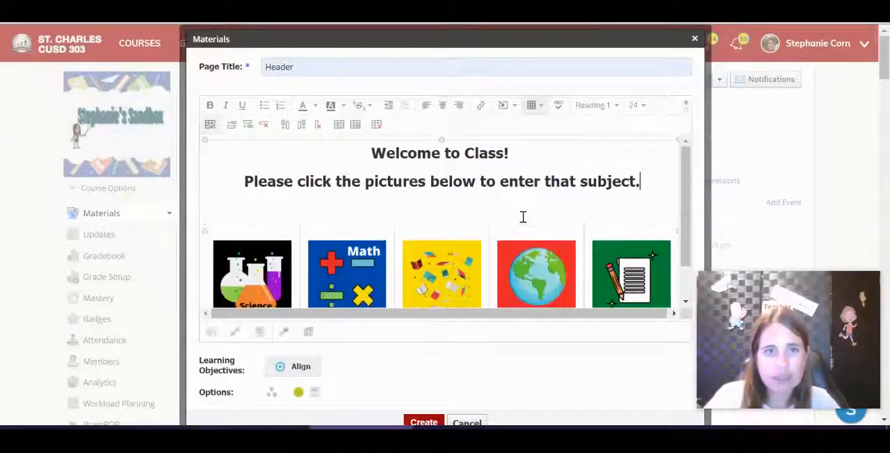
pyautogui.press('BackSpace')
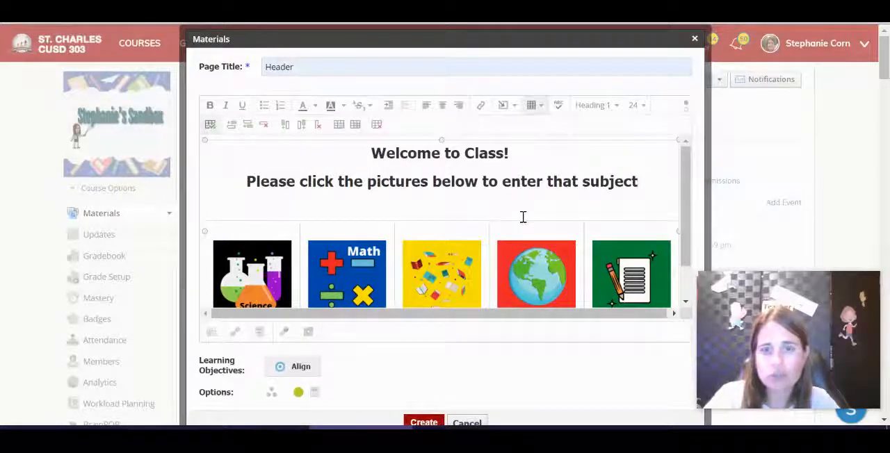
pyautogui.write('.')
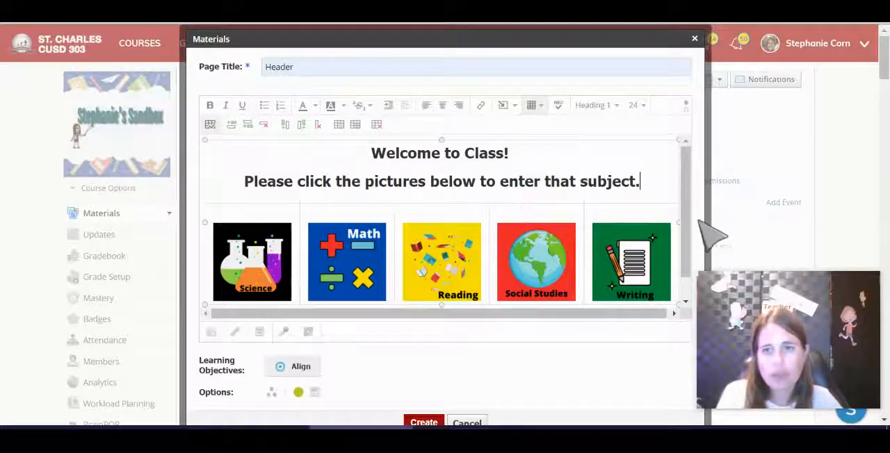
# Step: Turn off the table's border and create the Header page
pyautogui.moveTo(686, 225); pyautogui.dragTo(685, 285)
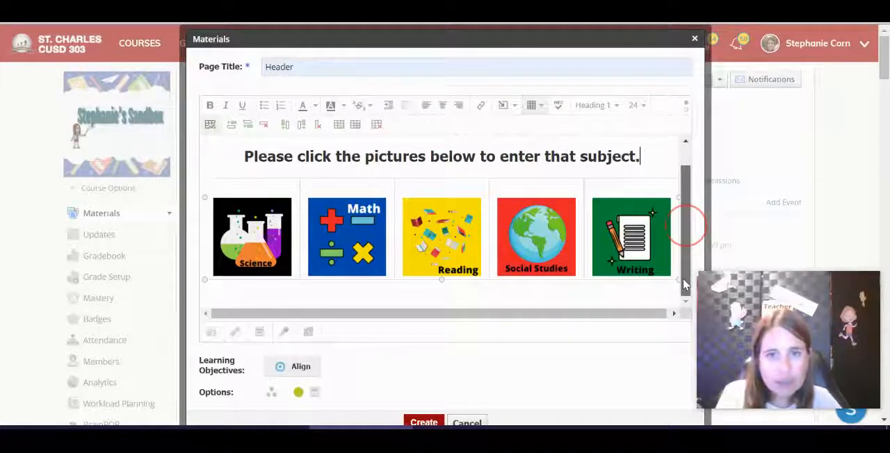
pyautogui.moveTo(685, 233); pyautogui.dragTo(685, 186)
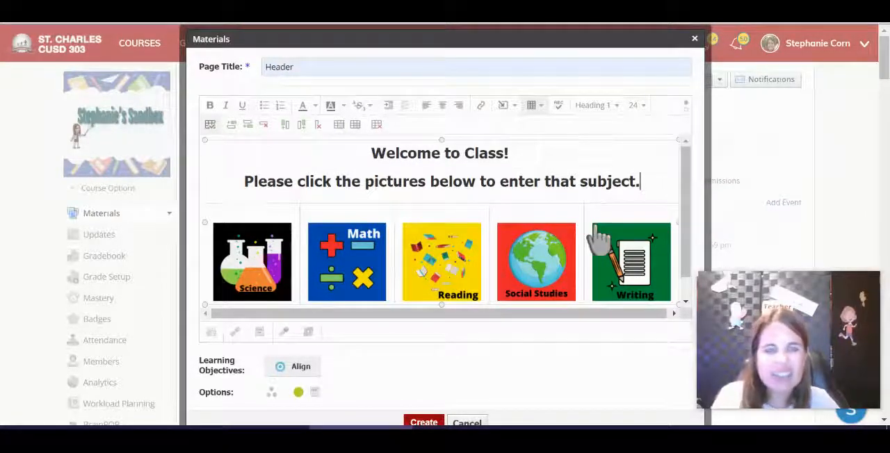
pyautogui.click(669, 170)
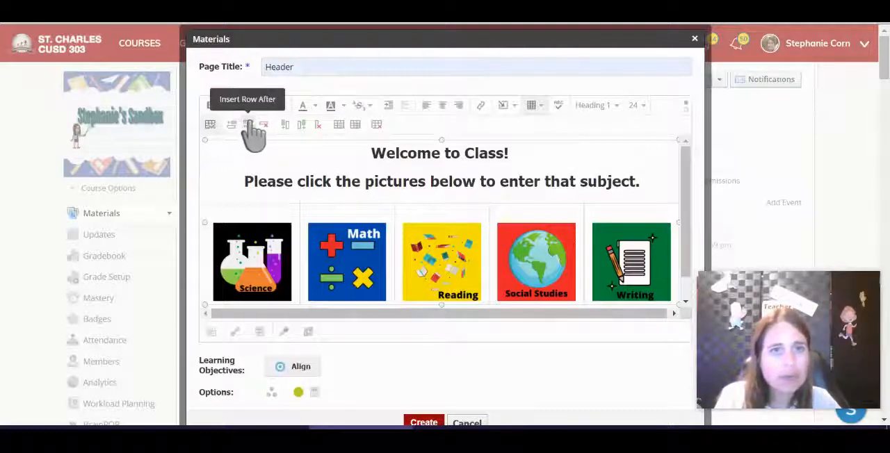
pyautogui.click(210, 125)
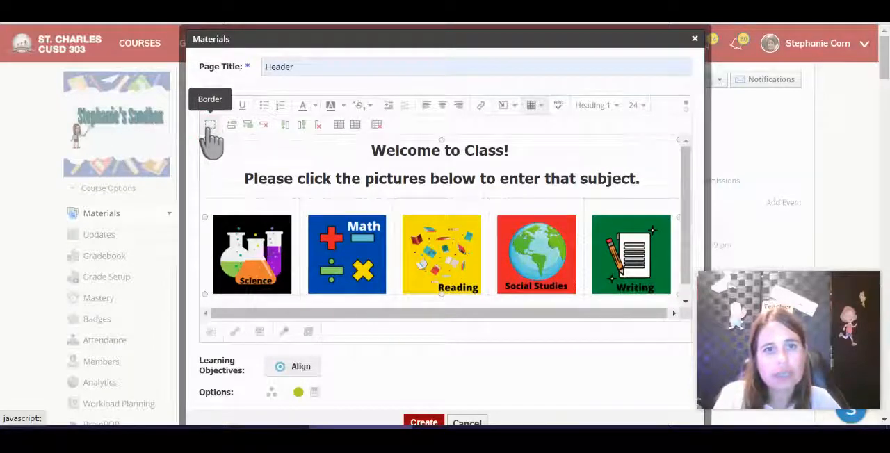
pyautogui.click(423, 422)
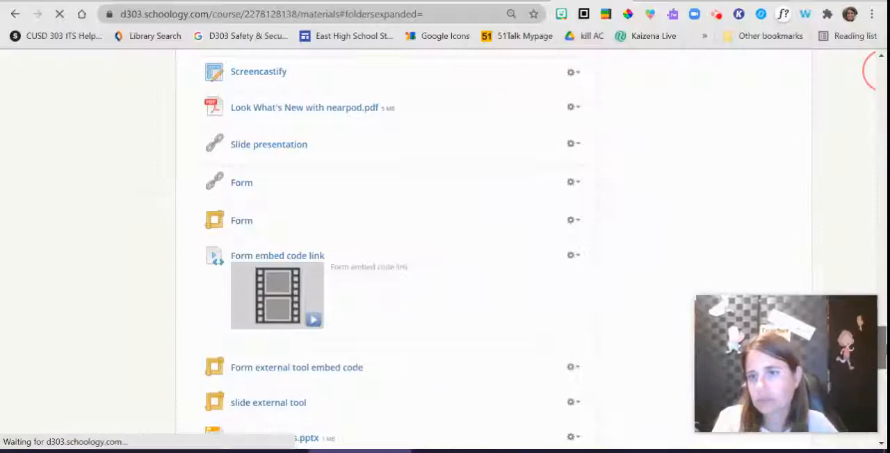
# Step: Open the Header page from the end of the course materials list and duplicate its browser tab
pyautogui.moveTo(882, 362); pyautogui.dragTo(881, 419)
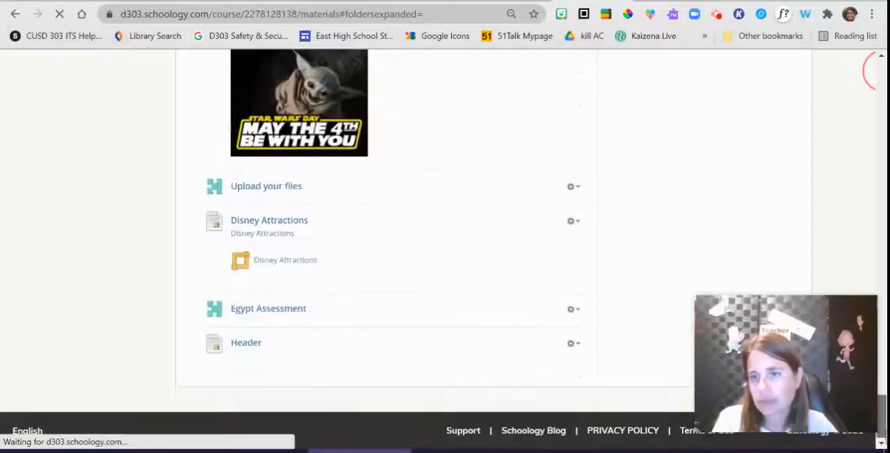
pyautogui.click(253, 343)
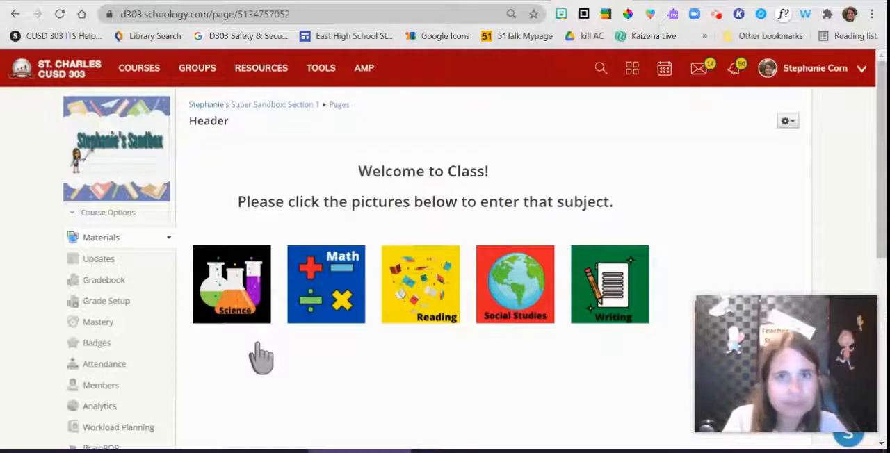
pyautogui.rightClick(600, 1)
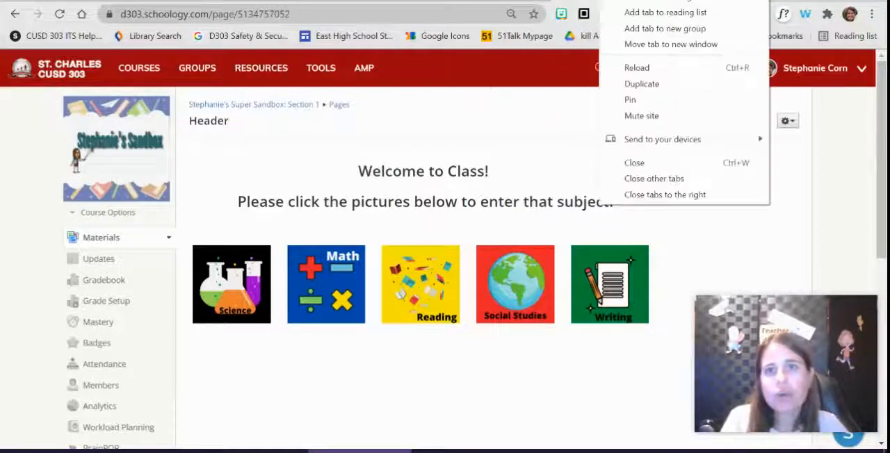
pyautogui.click(650, 84)
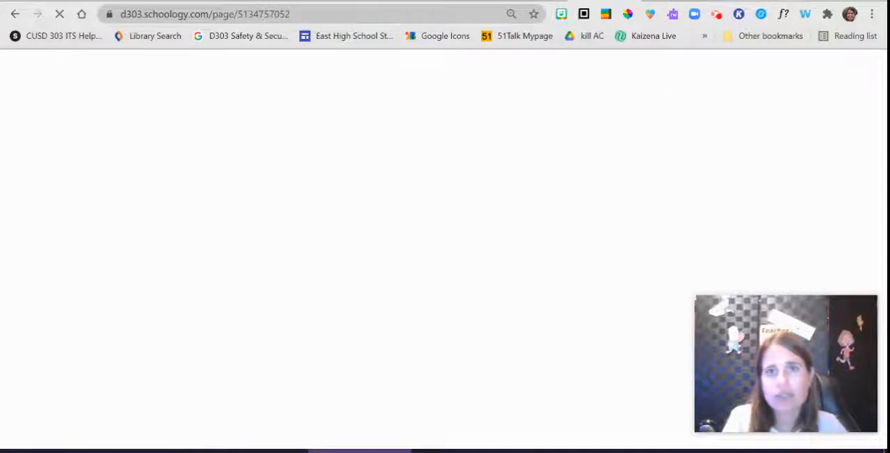
pyautogui.rightClick(530, 1)
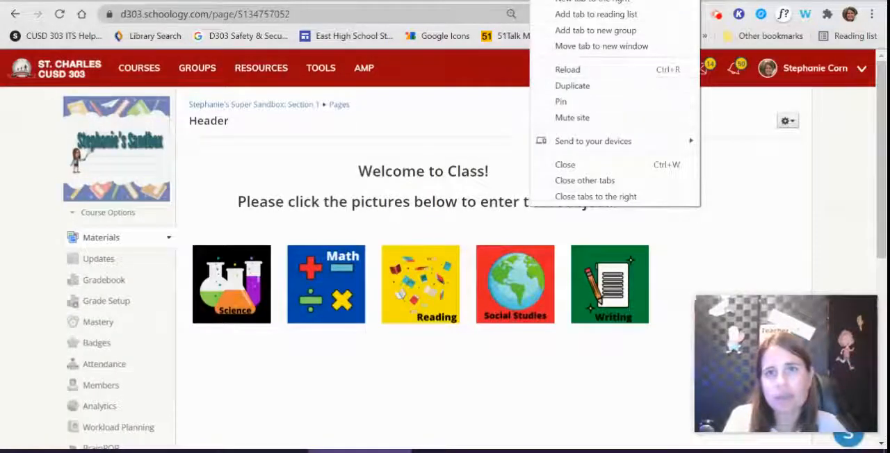
pyautogui.press('Escape')
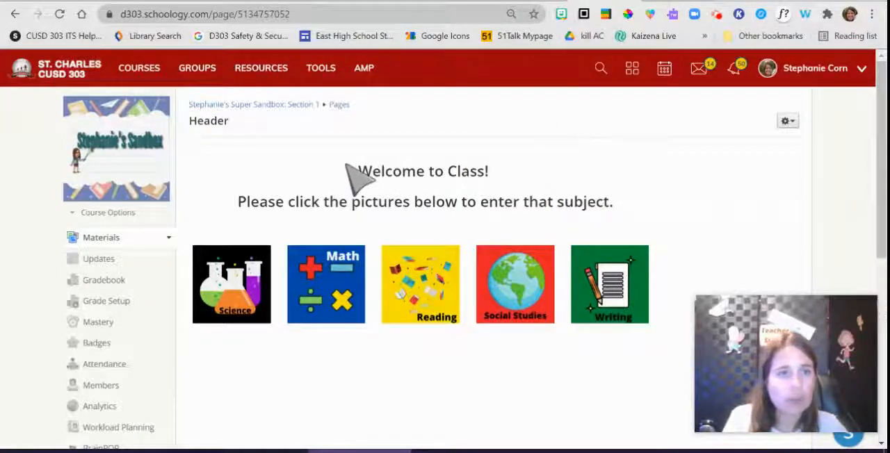
# Step: Create a black folder titled "Science" in the course materials
pyautogui.click(267, 108)
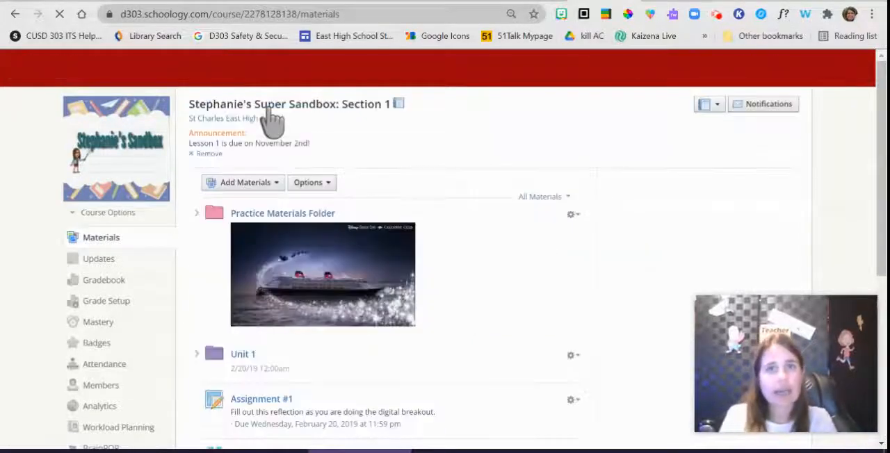
pyautogui.click(254, 189)
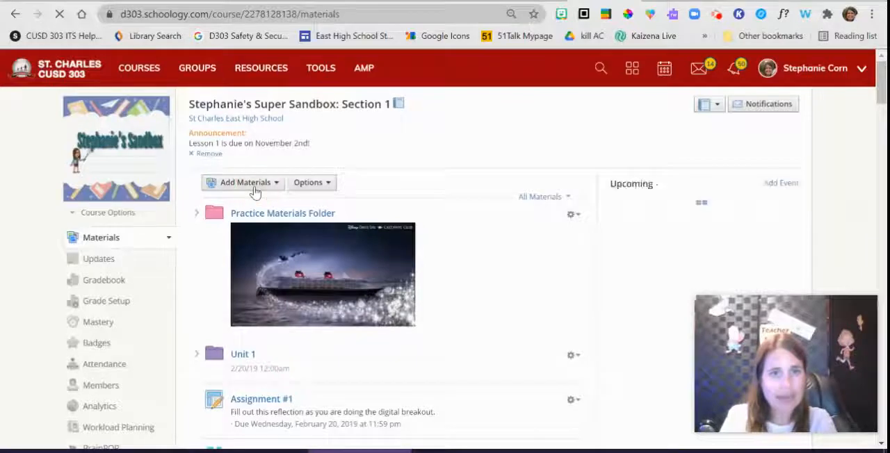
pyautogui.click(276, 185)
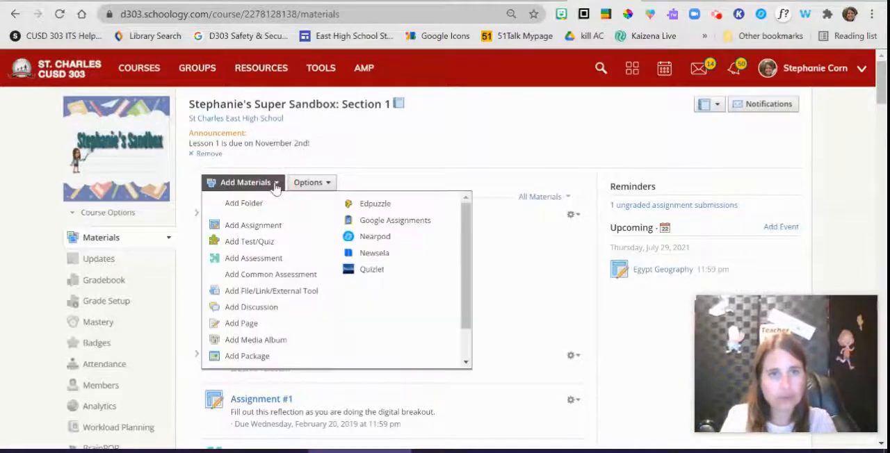
pyautogui.click(268, 206)
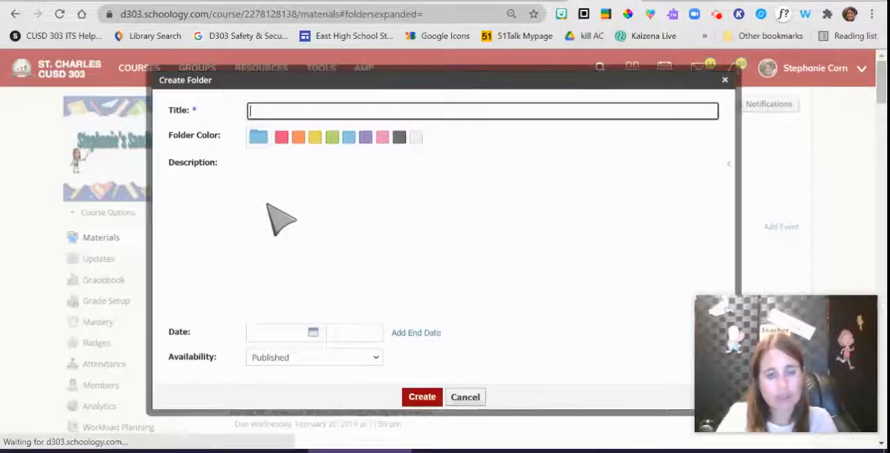
pyautogui.write('Science')
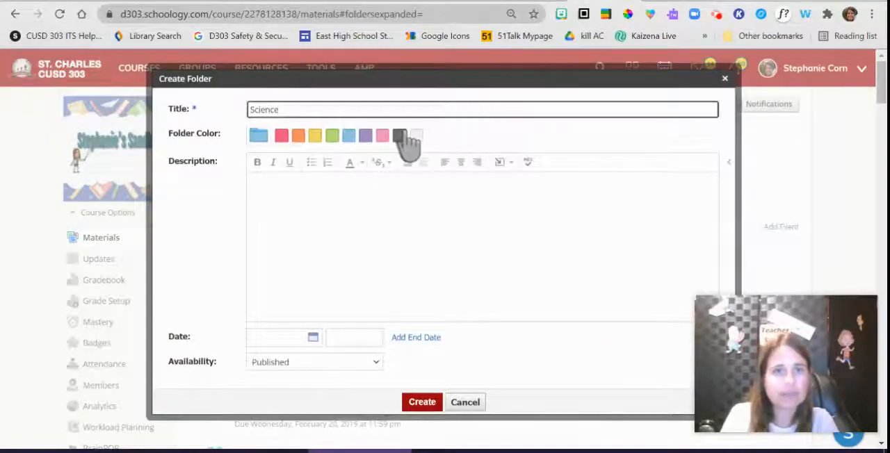
pyautogui.click(399, 136)
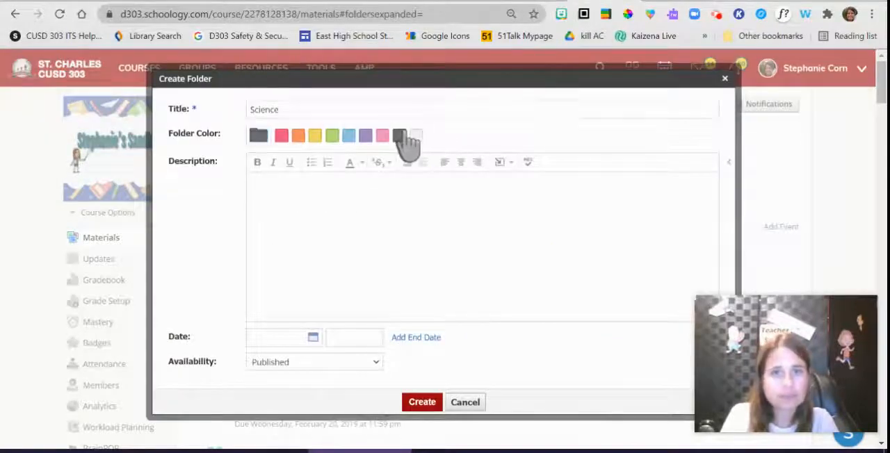
pyautogui.click(430, 402)
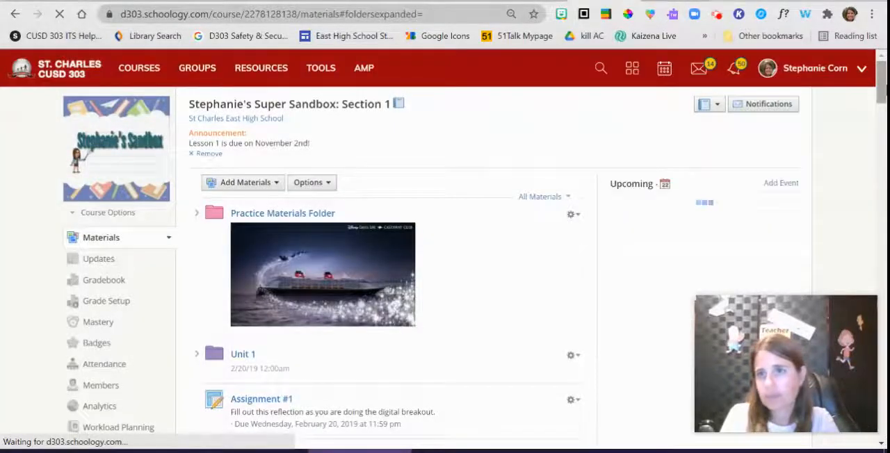
# Step: Open the Science folder at the end of the course materials list and copy its web address
pyautogui.scroll(-20, 873, 87)
pyautogui.scroll(-6, 870, 87)
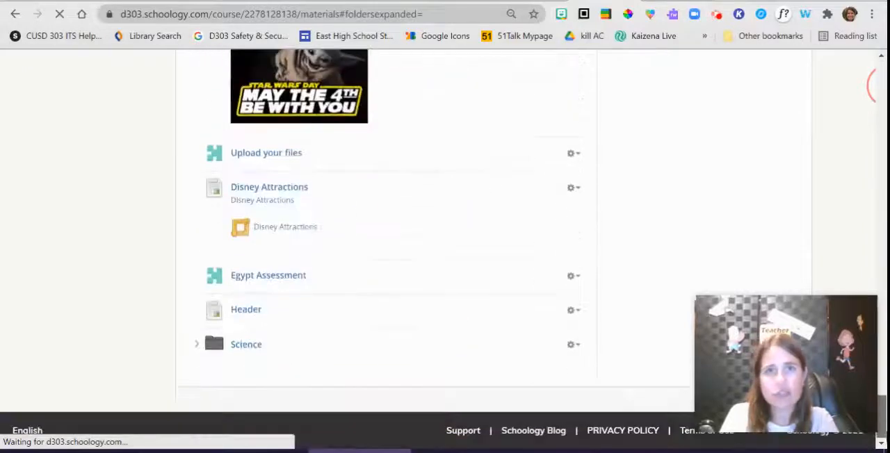
pyautogui.click(239, 344)
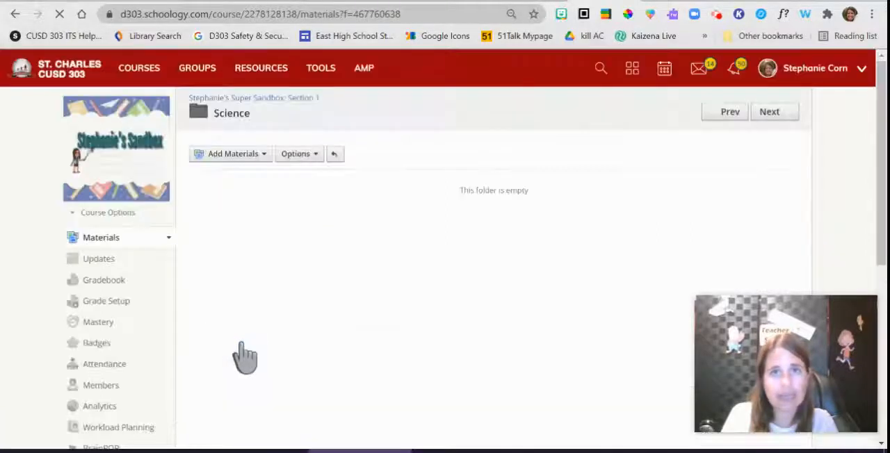
pyautogui.click(406, 14)
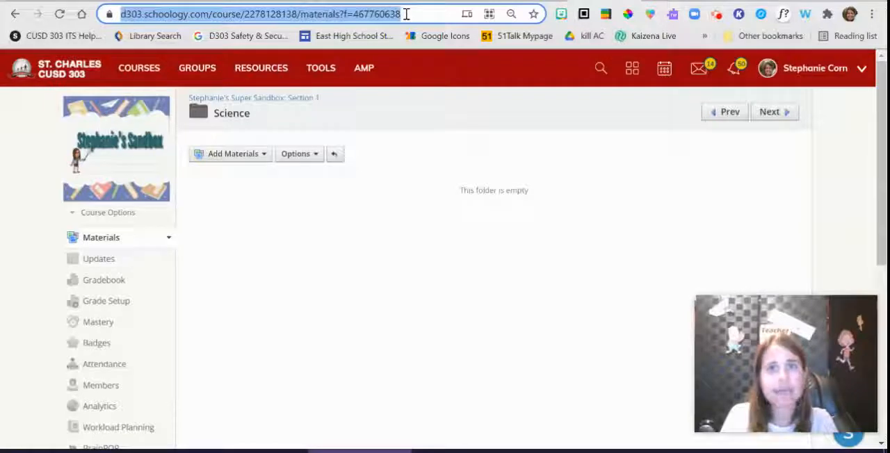
# Step: Edit the Header page to link its Science picture to the copied folder address, and save the page changes
pyautogui.click(585, 0)
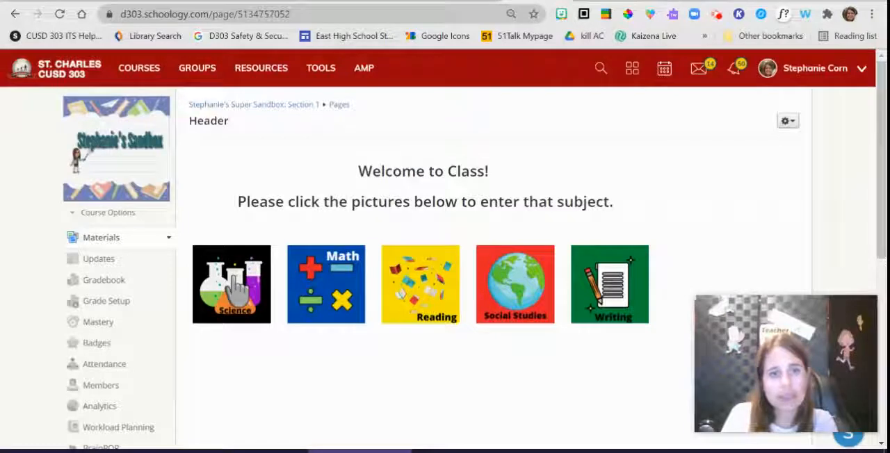
pyautogui.click(788, 123)
pyautogui.click(773, 142)
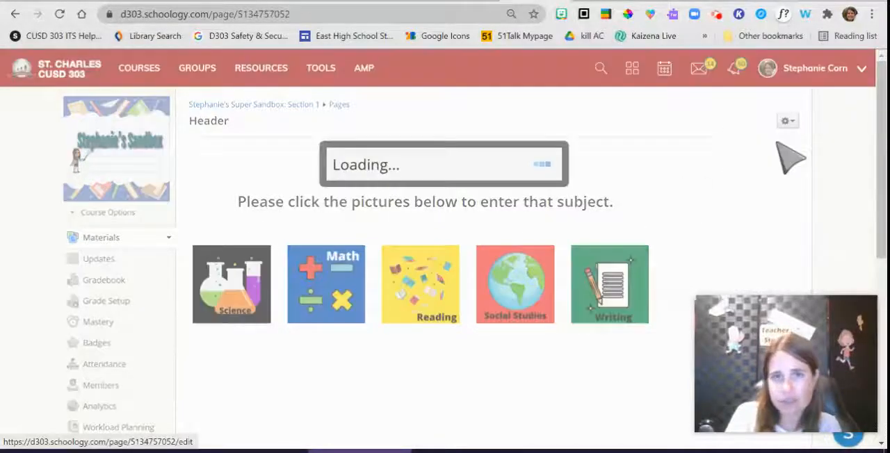
pyautogui.click(253, 296)
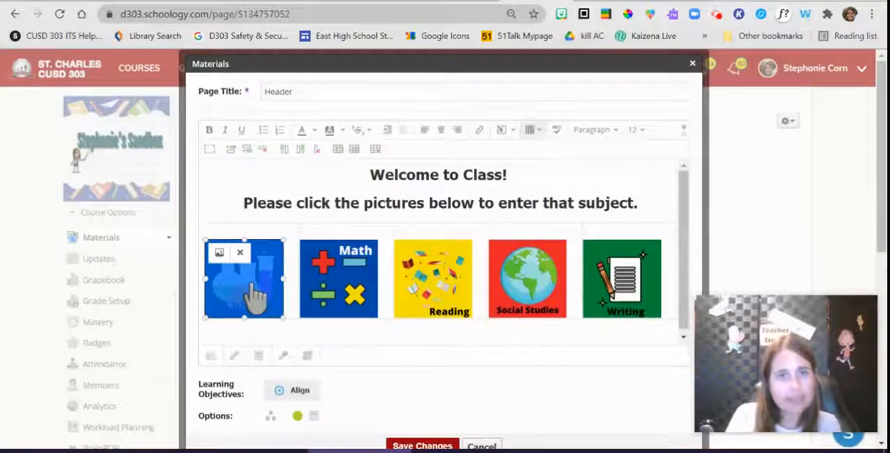
pyautogui.click(478, 131)
pyautogui.hotkey('ctrl', 'v')
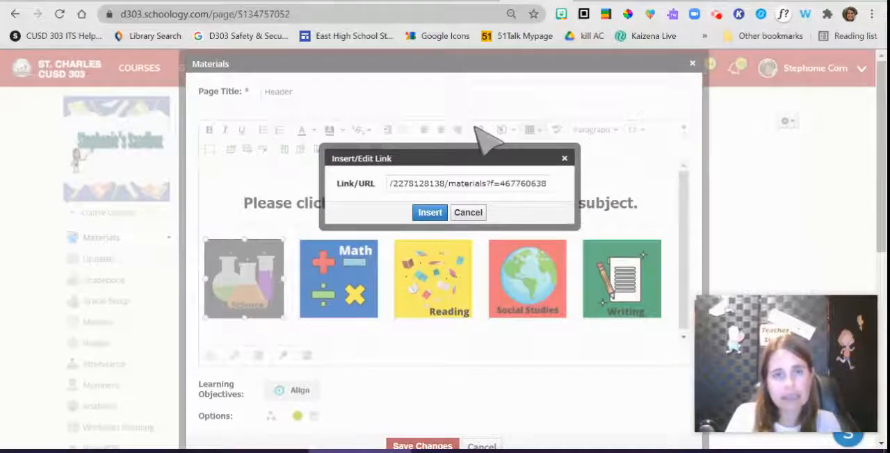
pyautogui.click(429, 212)
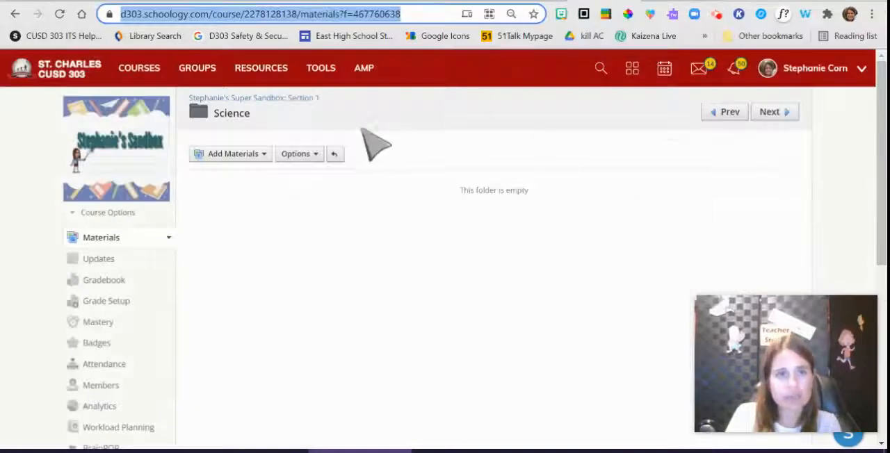
pyautogui.click(723, 112)
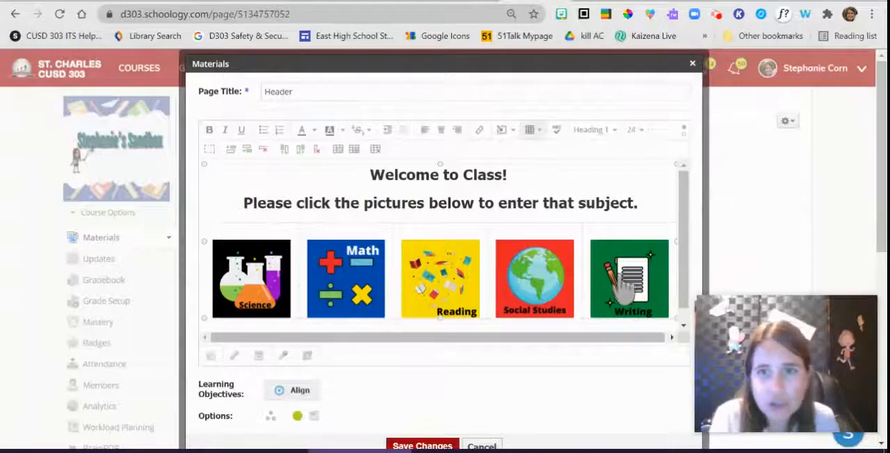
pyautogui.click(421, 446)
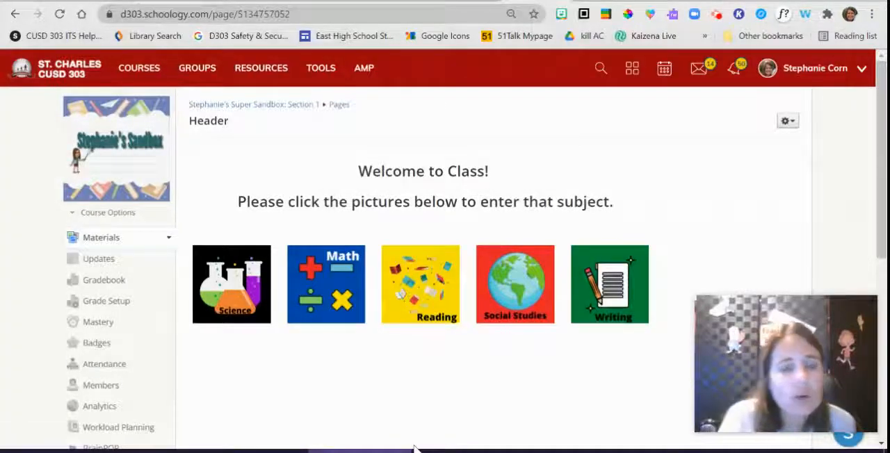
# Step: Test the links of the Science and Math pictures, returning to the Header page after each one
pyautogui.click(221, 292)
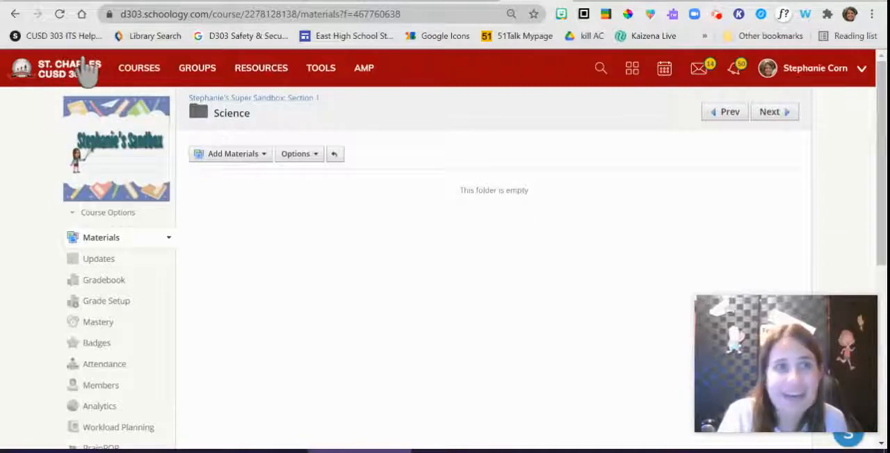
pyautogui.click(10, 16)
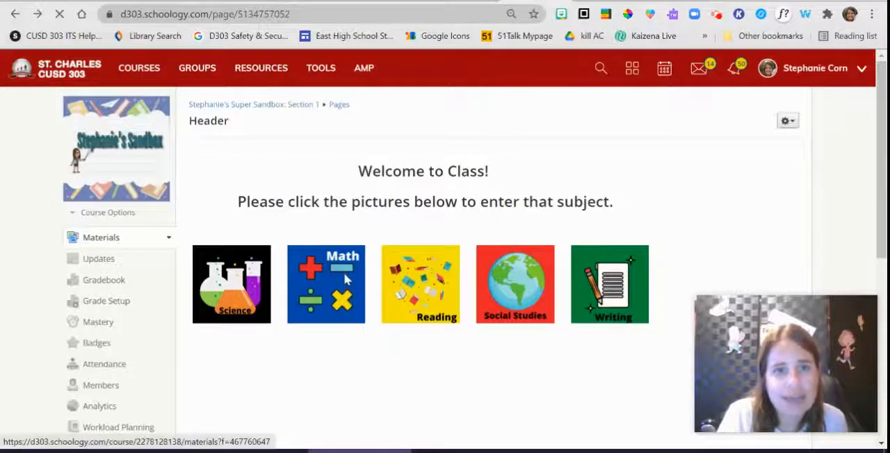
pyautogui.click(345, 285)
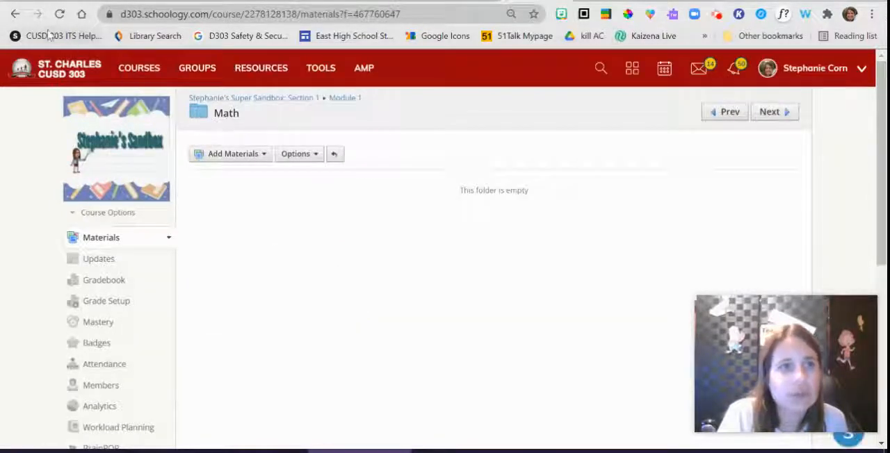
pyautogui.click(15, 13)
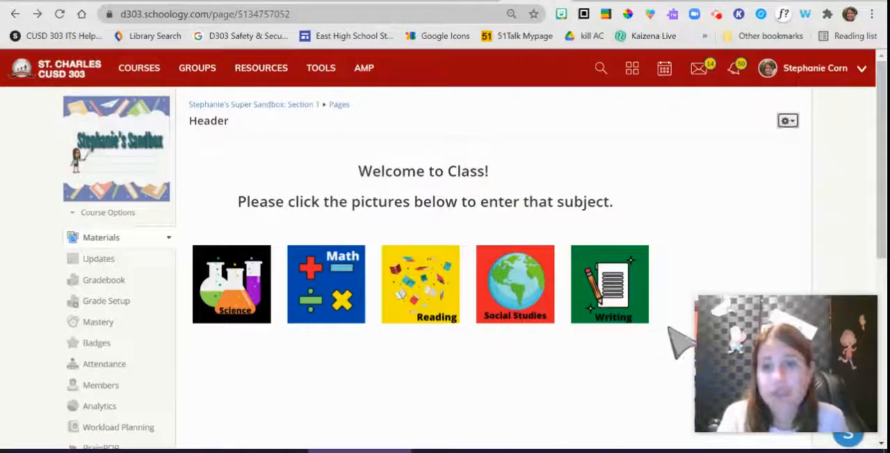
# Step: Copy the whole welcome message and picture row from the Header page's editor, and close it without saving
pyautogui.click(789, 123)
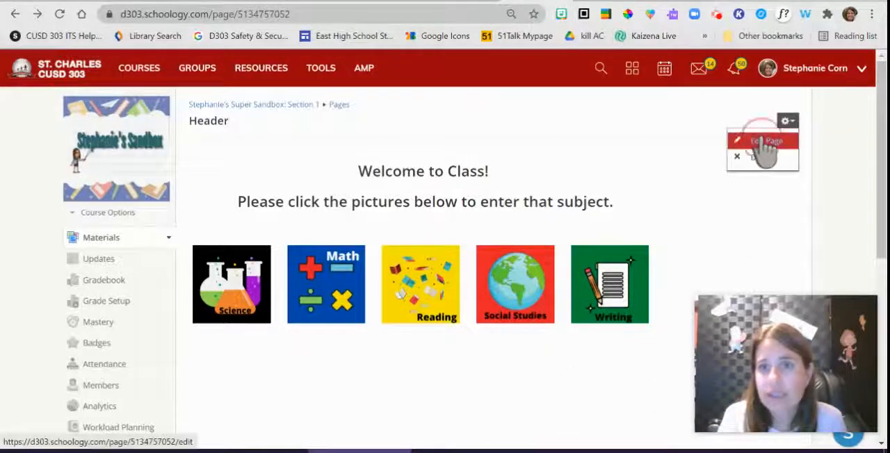
pyautogui.click(765, 140)
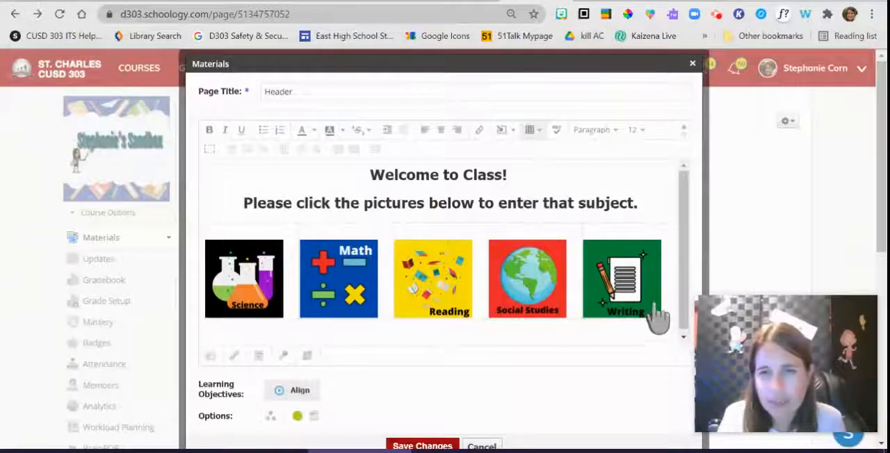
pyautogui.moveTo(655, 313); pyautogui.dragTo(365, 176)
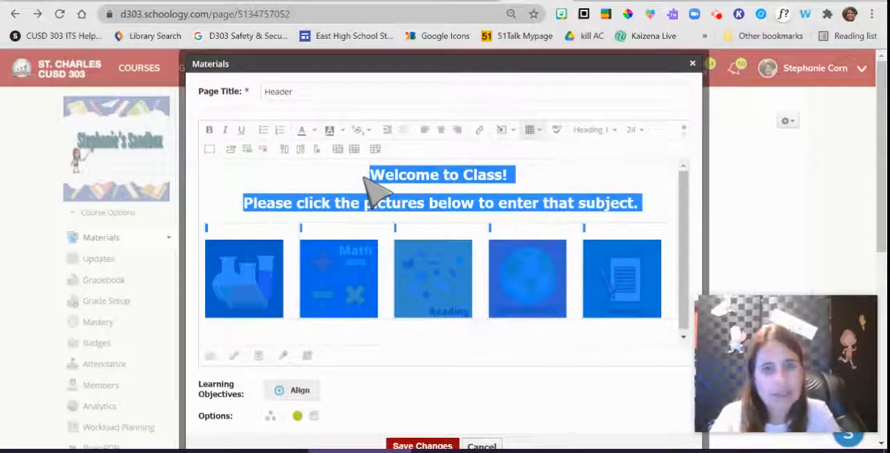
pyautogui.rightClick(411, 271)
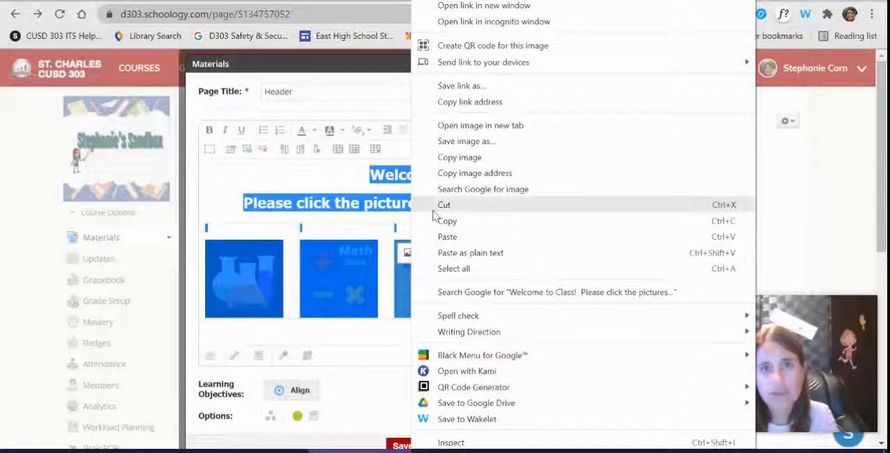
pyautogui.click(243, 179)
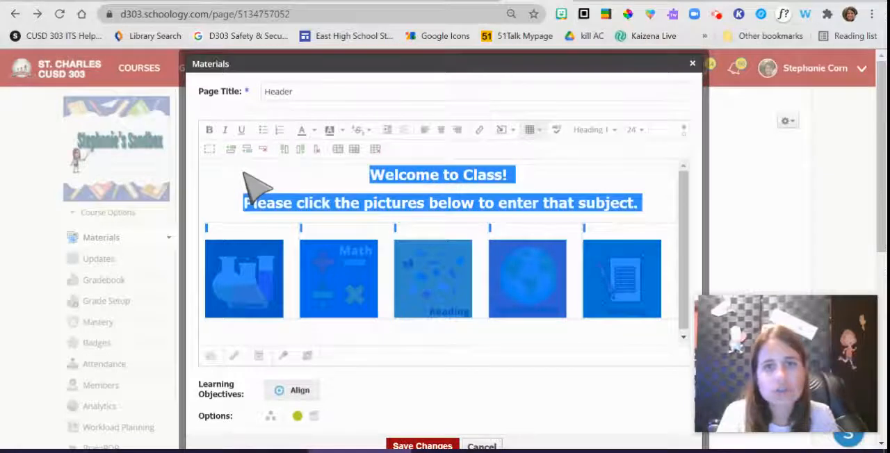
pyautogui.click(482, 446)
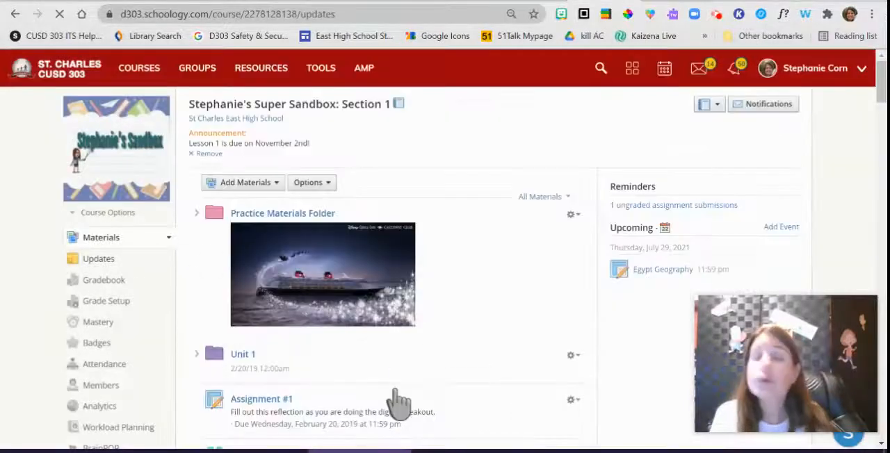
# Step: Paste the copied welcome message and picture row into a new course update and check its contents
pyautogui.click(96, 259)
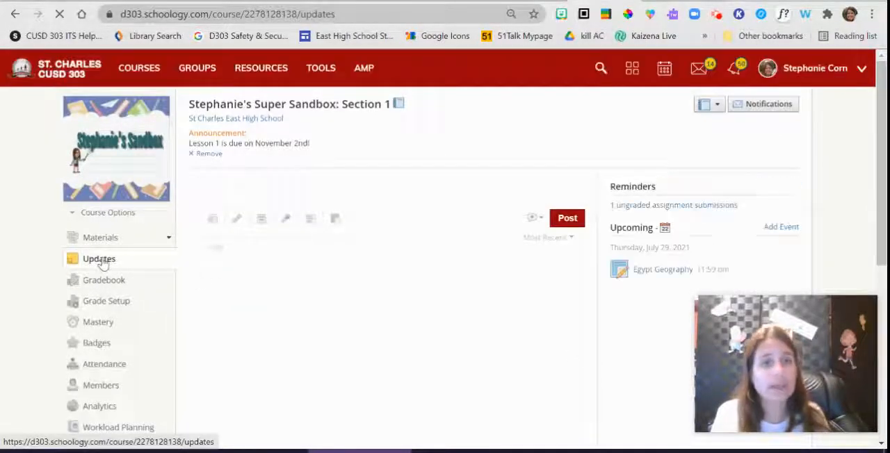
pyautogui.click(104, 267)
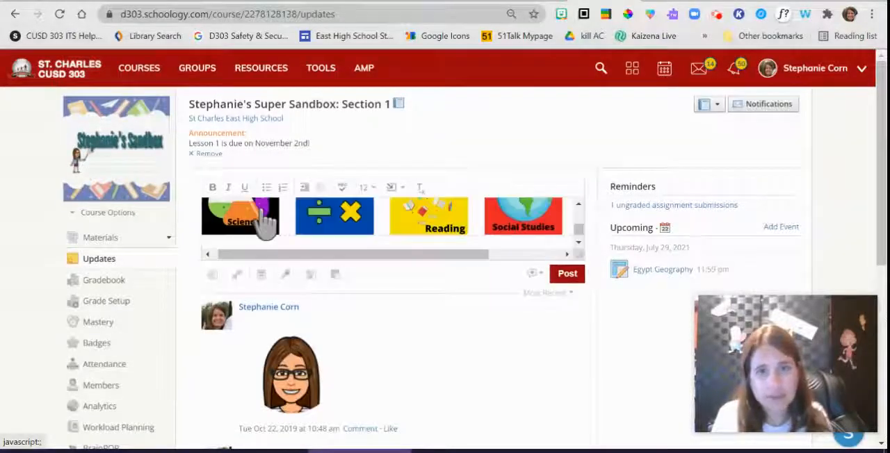
pyautogui.moveTo(329, 255); pyautogui.dragTo(287, 260)
pyautogui.moveTo(581, 227)
pyautogui.mouseDown()
pyautogui.moveTo(589, 198)
pyautogui.moveTo(582, 234)
pyautogui.moveTo(590, 236)
pyautogui.mouseUp()
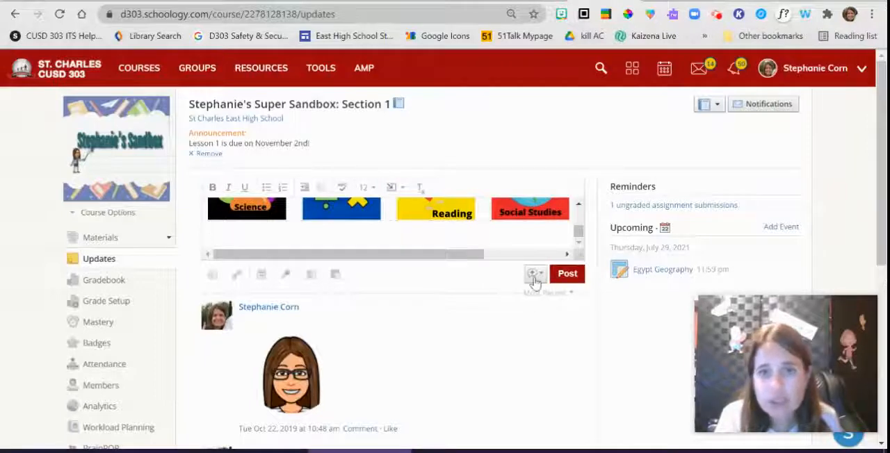
# Step: Mark the update as an announcement and post it to the course
pyautogui.click(534, 275)
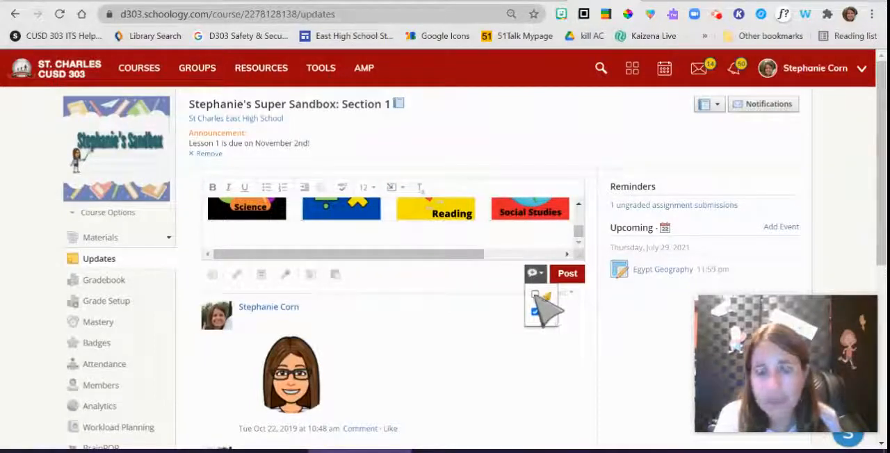
pyautogui.click(535, 294)
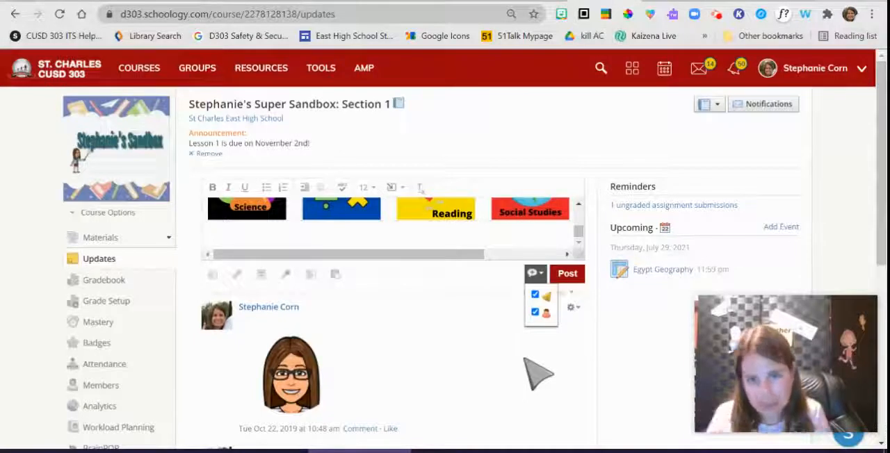
pyautogui.click(566, 274)
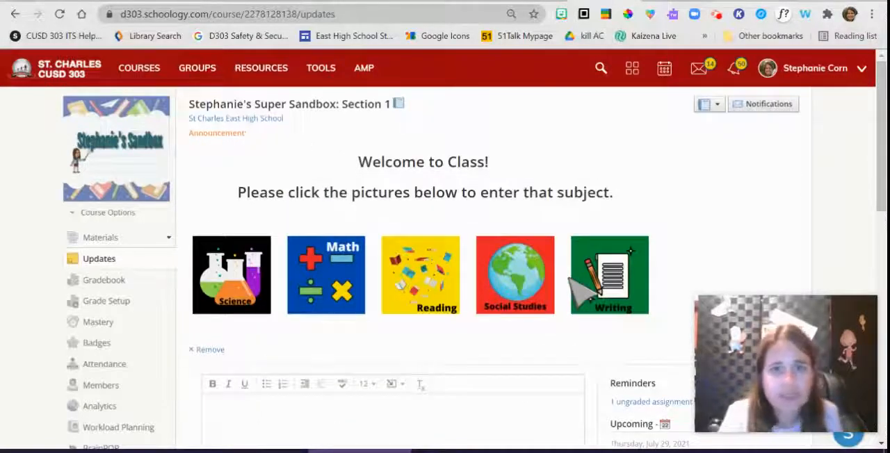
# Step: Check the announcement on the course's materials and updates pages, test its Science picture link, and return to the materials
pyautogui.click(84, 240)
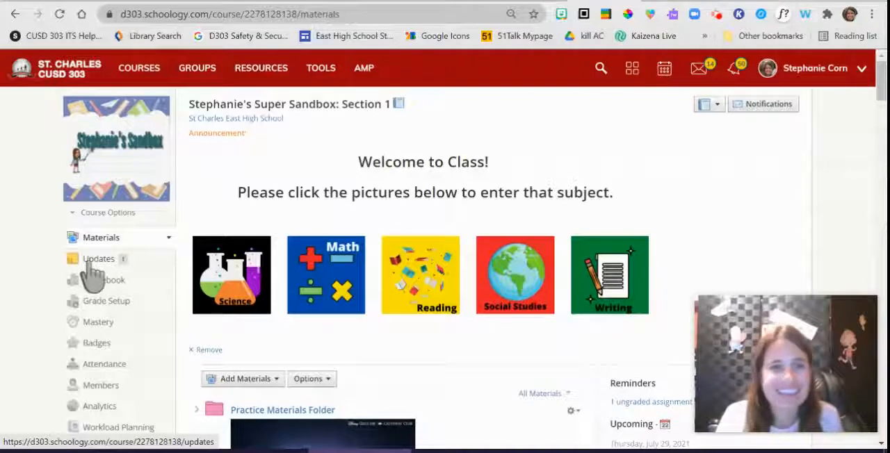
pyautogui.click(92, 261)
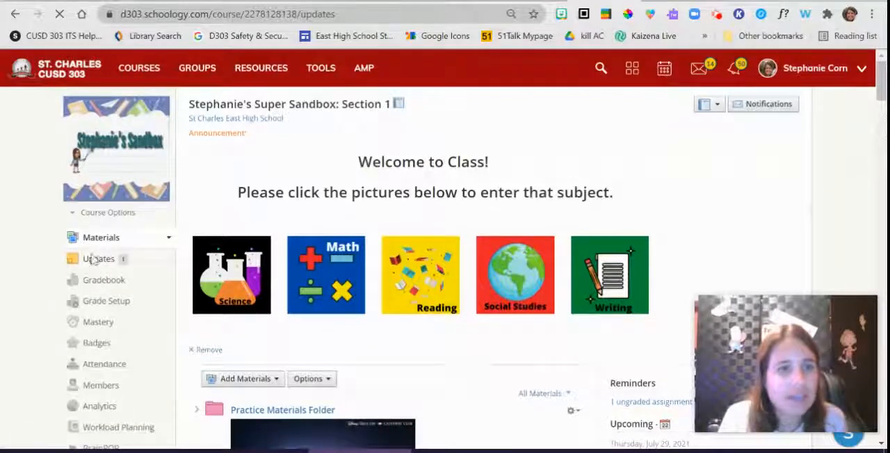
pyautogui.click(97, 242)
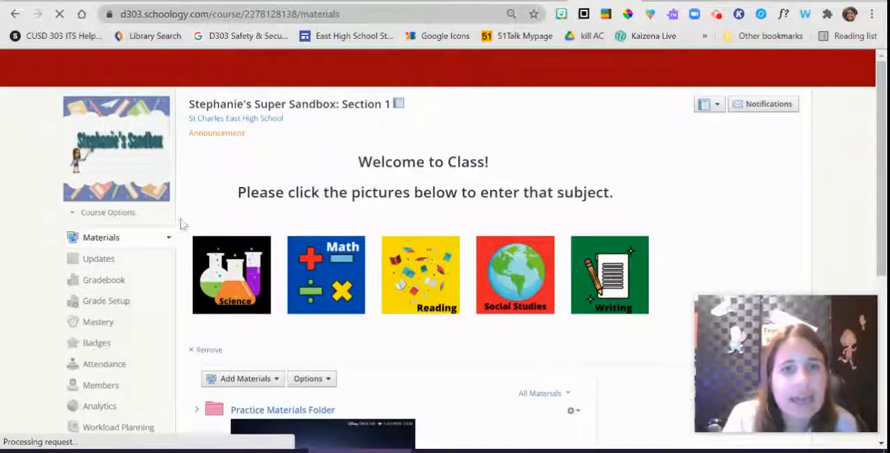
pyautogui.click(237, 287)
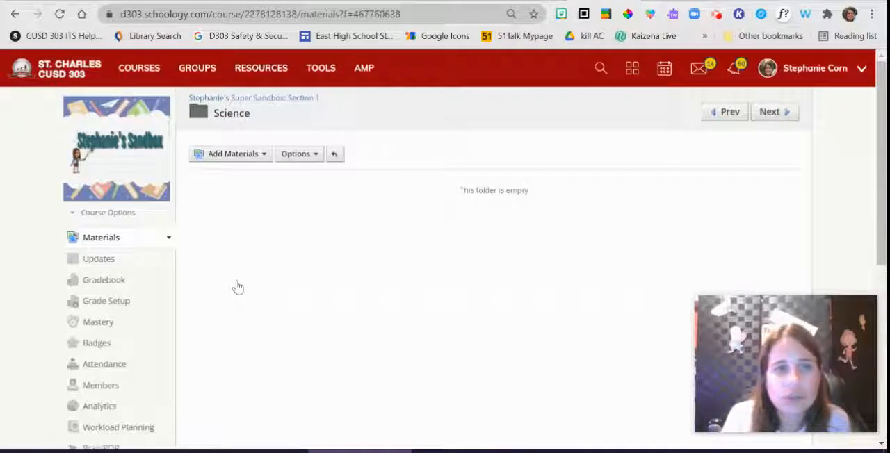
pyautogui.click(109, 241)
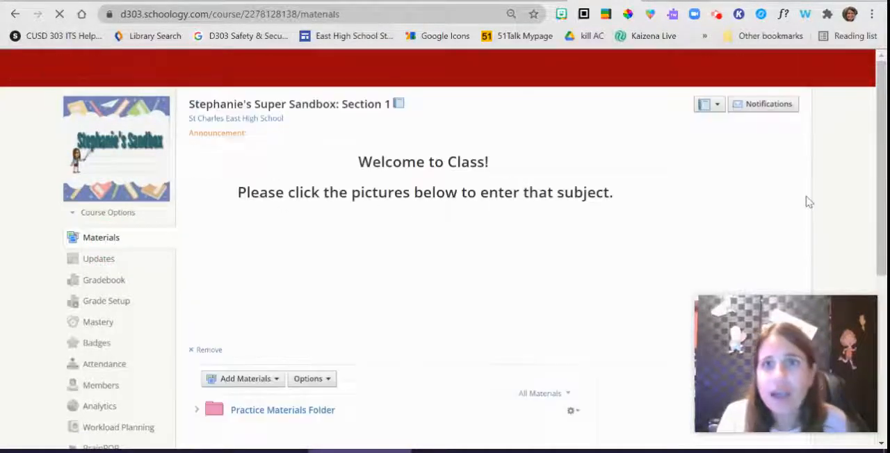